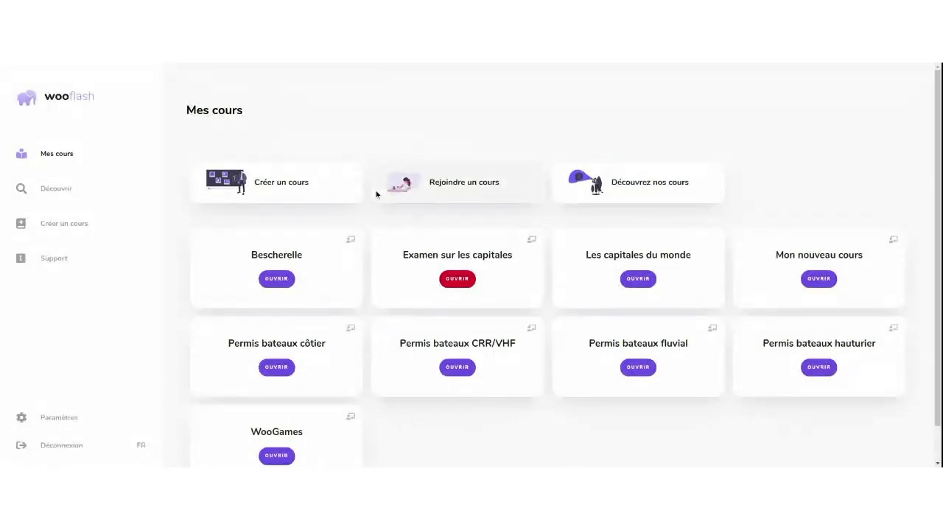
Open the Examen sur les capitales course and its Options d'examen from the ⋮ menu
click(449, 284)
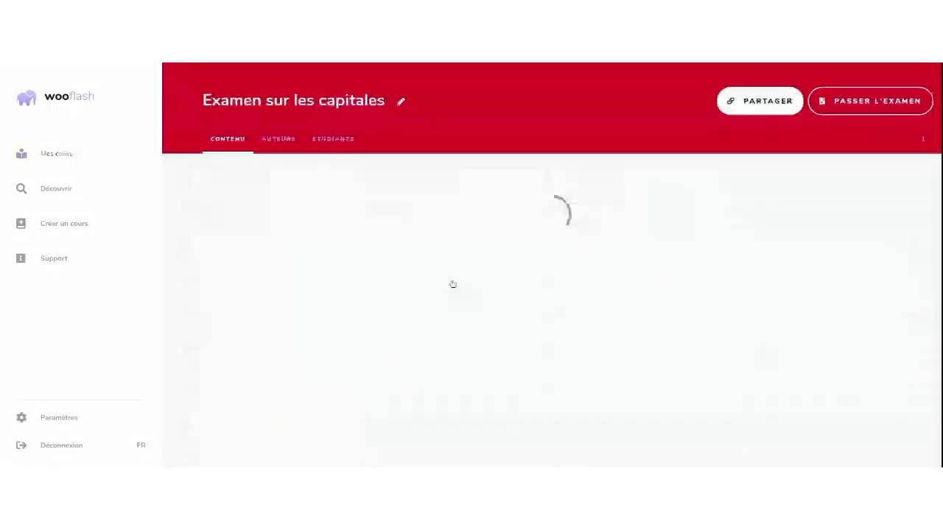
click(922, 139)
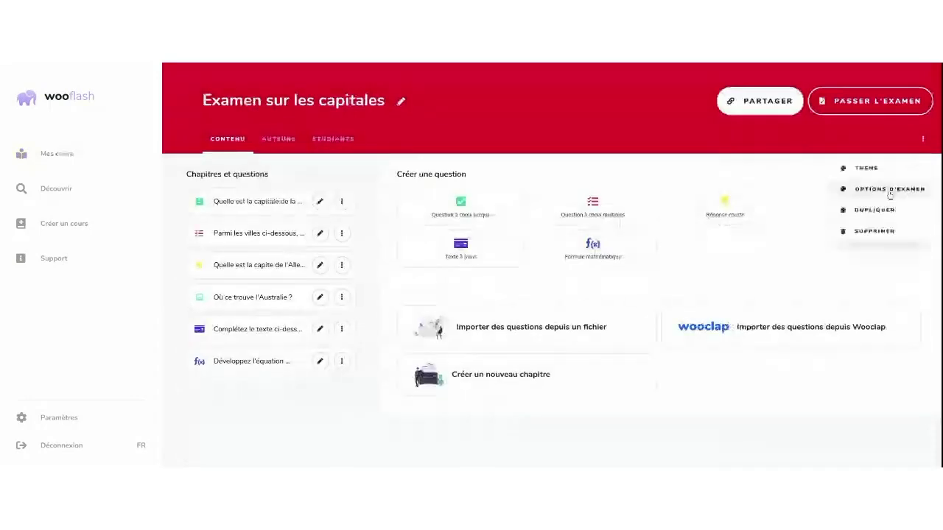
click(889, 190)
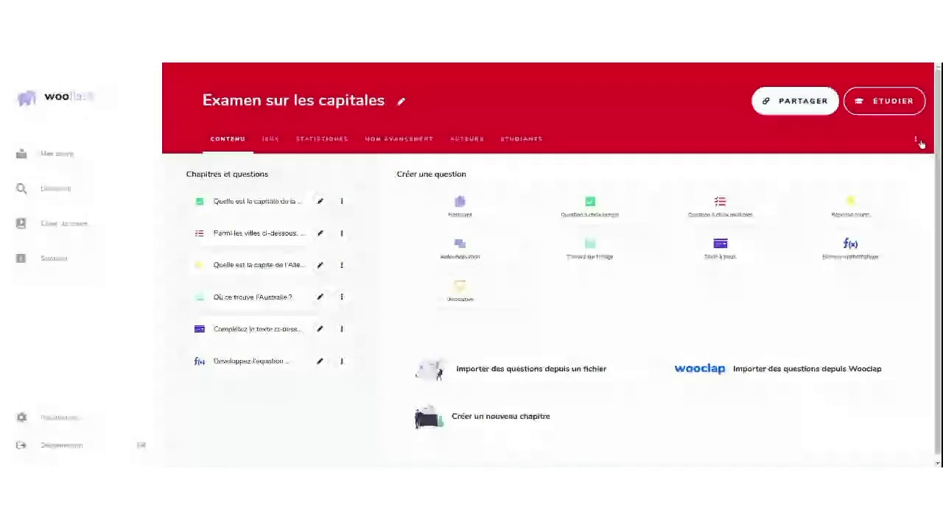
Switch on exam mode in Options d'examen to reveal the start and end date fields
click(846, 151)
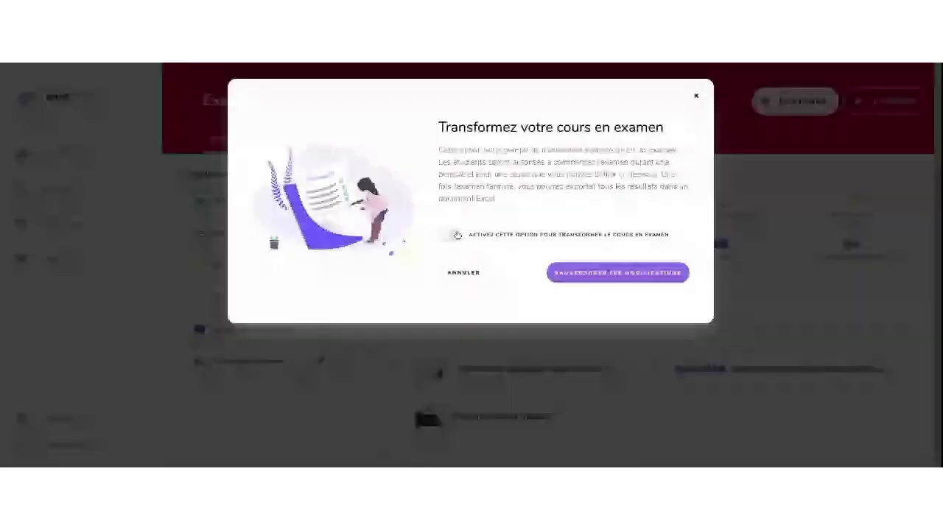
click(454, 235)
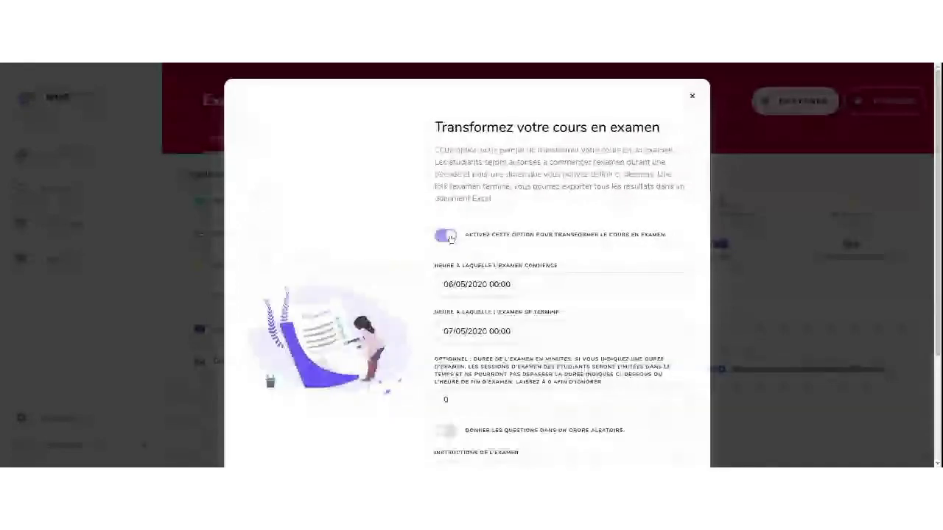
scroll(451, 238, down, 1)
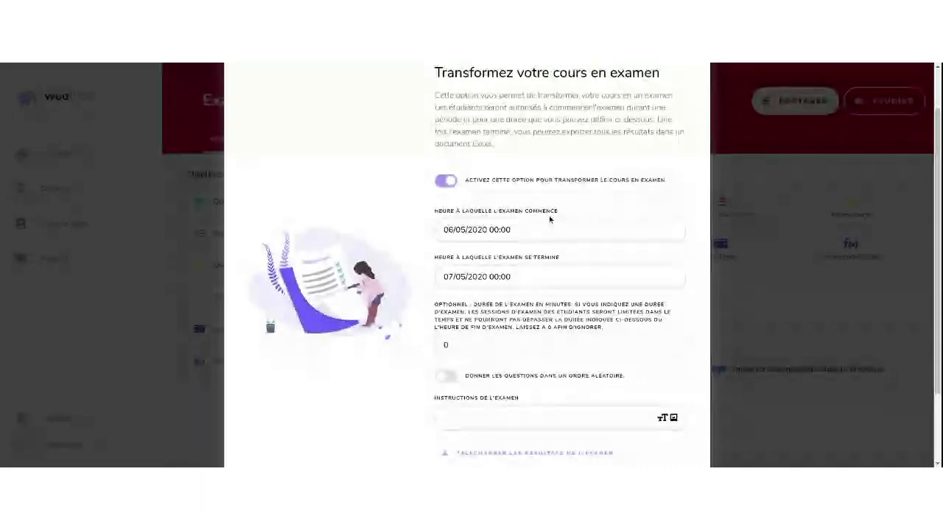
Schedule the exam from 06/05/2020 11:00 to 06/05/2020 14:00
click(509, 231)
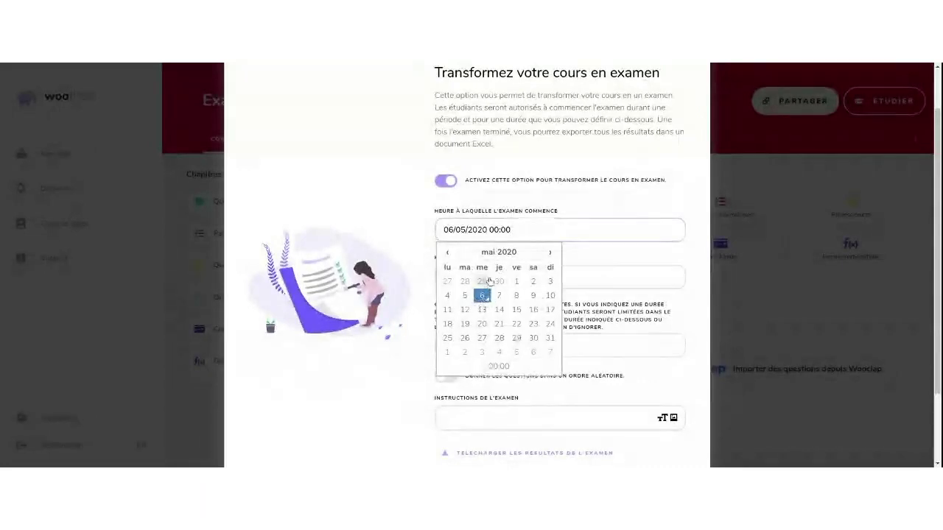
click(490, 365)
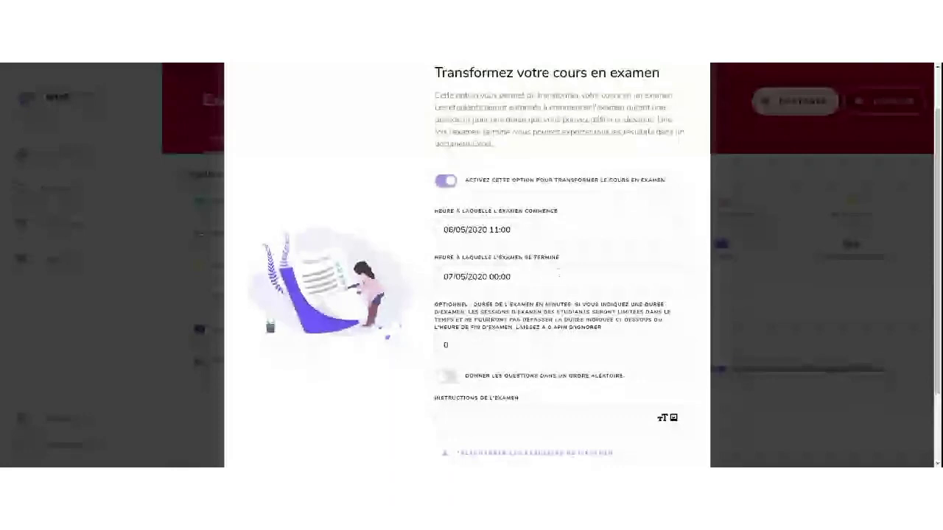
click(487, 277)
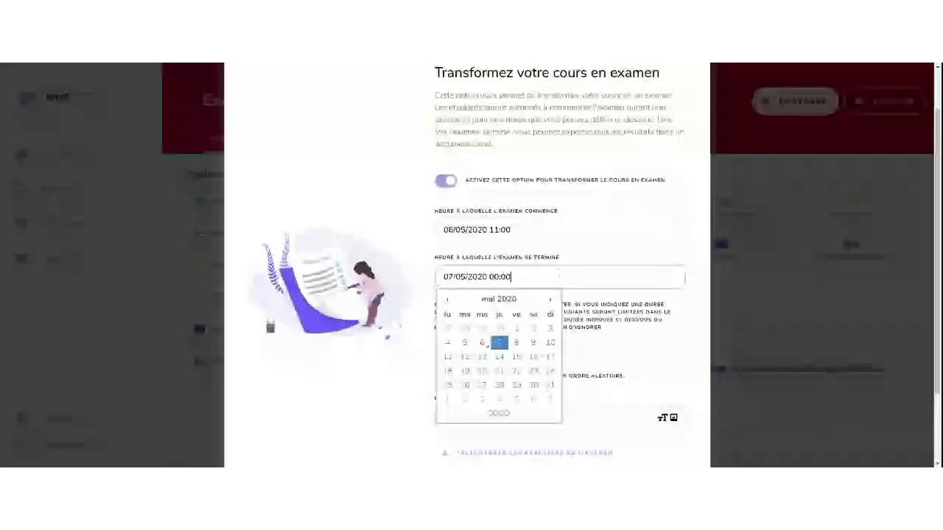
click(482, 341)
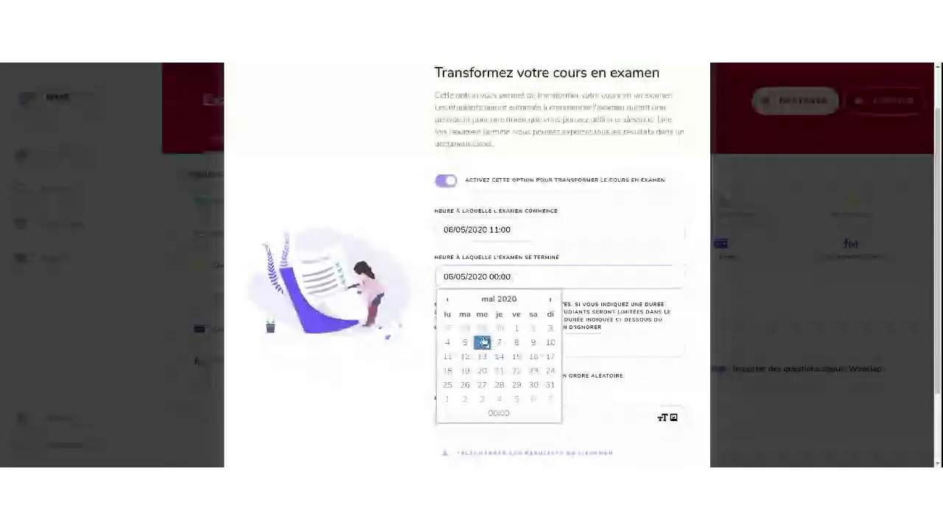
click(493, 414)
click(487, 316)
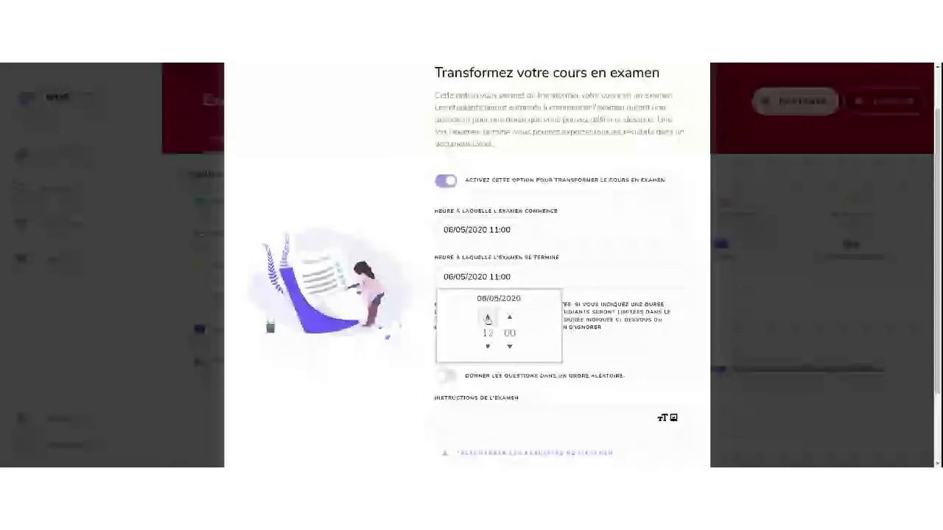
click(487, 317)
click(486, 316)
click(537, 248)
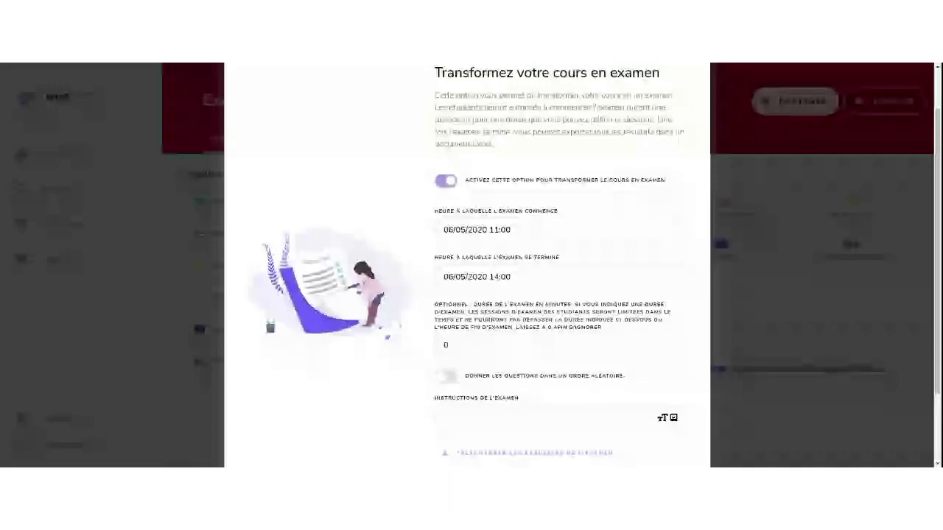
click(472, 345)
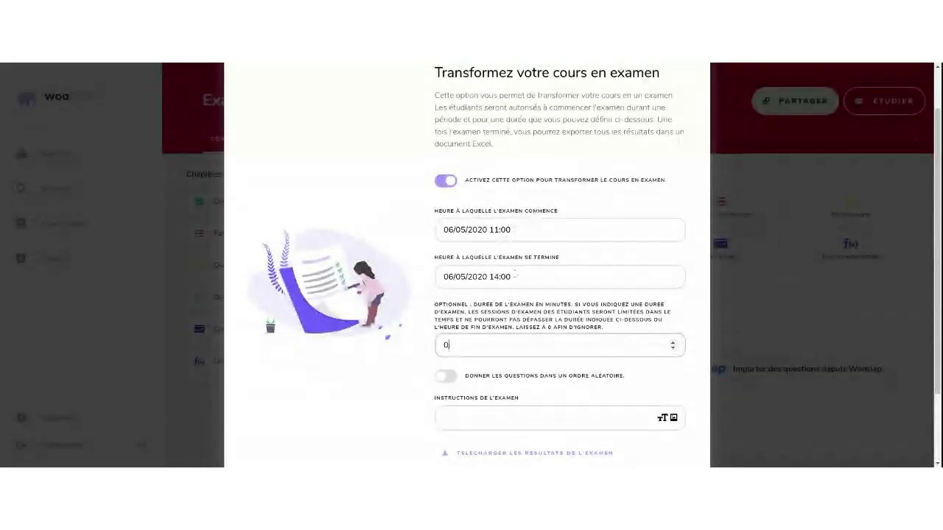
Enter a 60-minute duration, then move the exam end time to 13:15
key(BackSpace)
text(60)
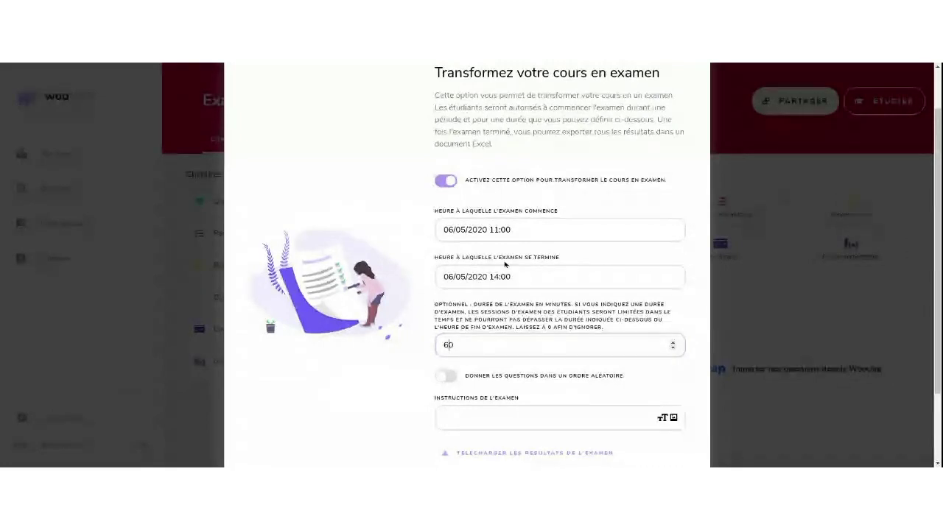
click(498, 278)
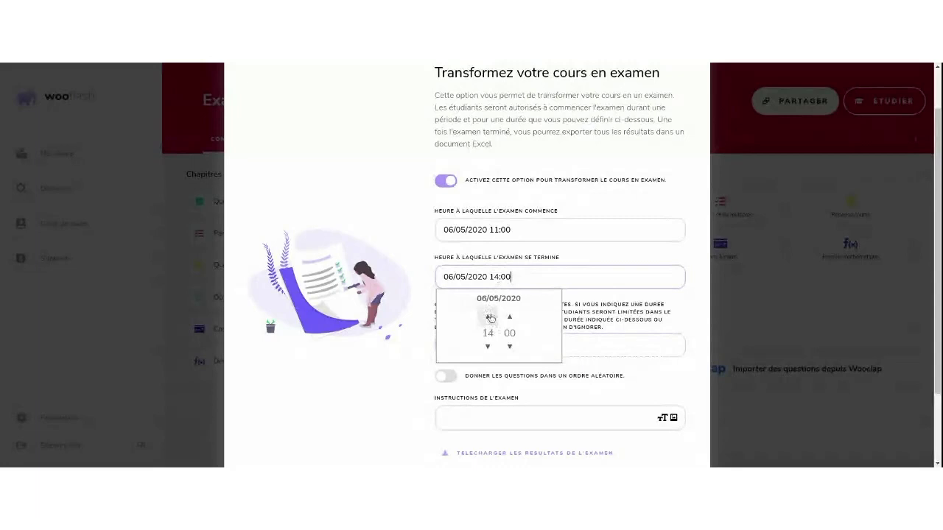
click(487, 347)
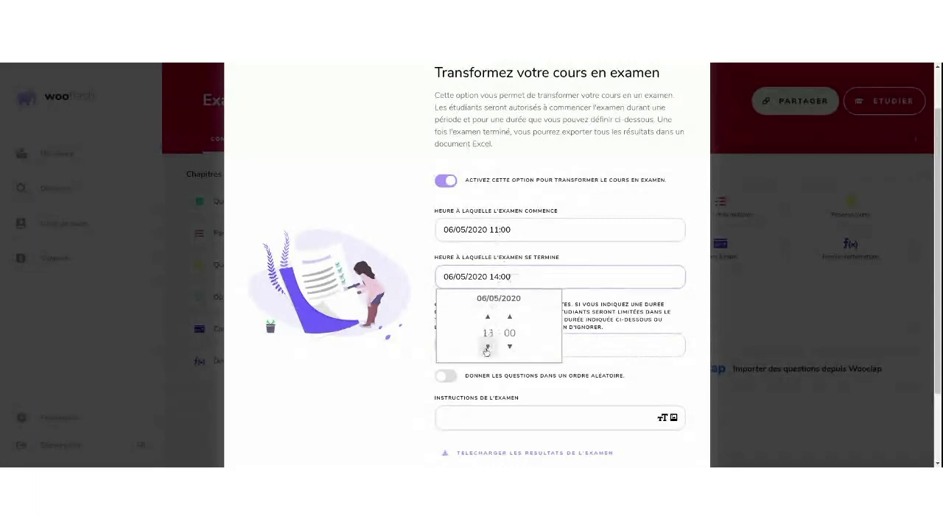
click(510, 316)
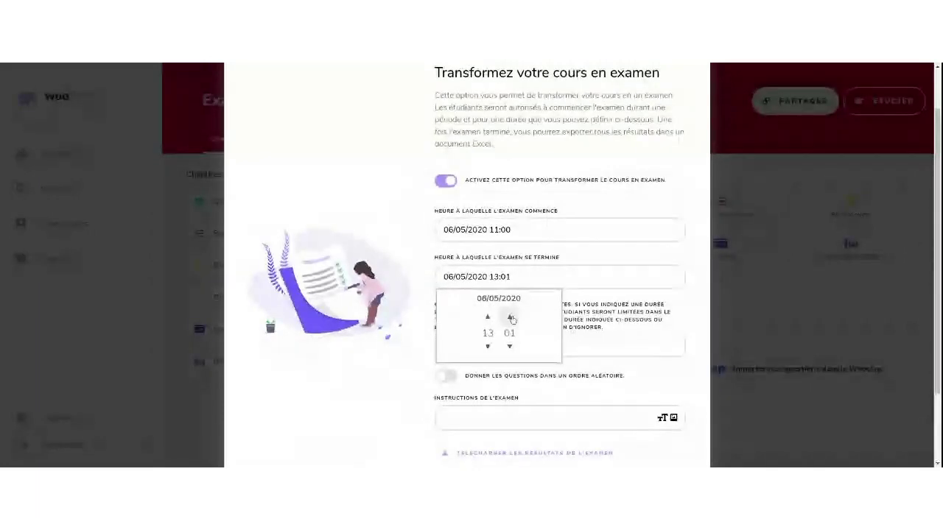
click(510, 317)
click(510, 317)
click(510, 317)
click(510, 316)
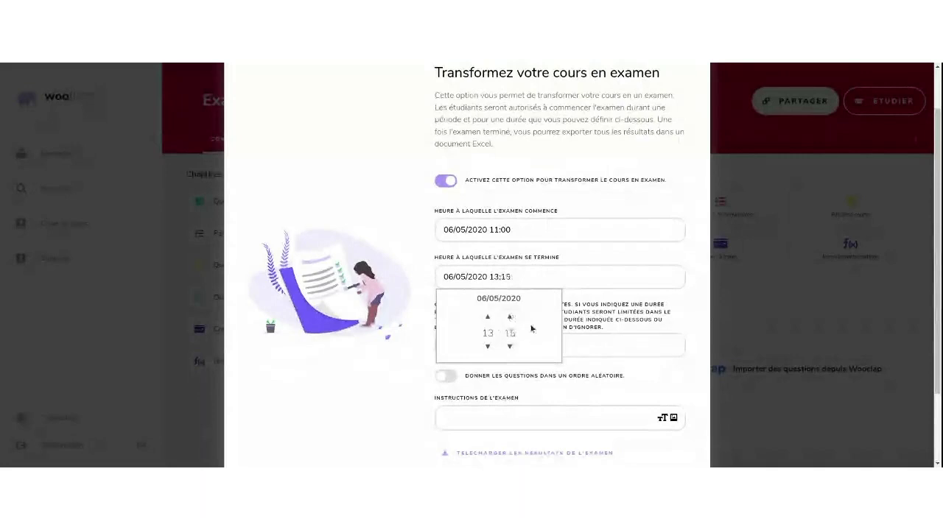
Change the exam duration limit to 120 minutes
click(564, 345)
key(BackSpace)
text(20)
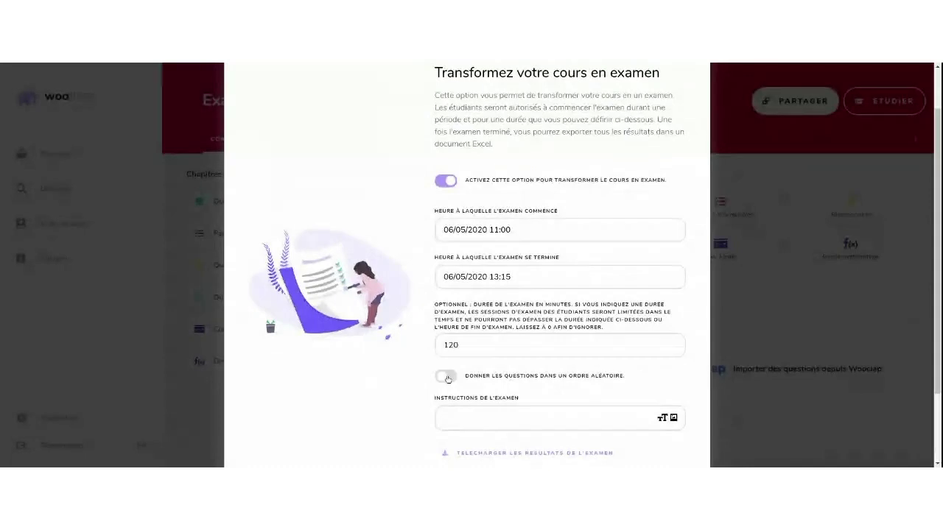
Turn on random question order, add the instructions 'Bonne chance !', and save the exam settings
click(446, 377)
scroll(426, 384, down, 1)
click(476, 340)
text(Bonne cha)
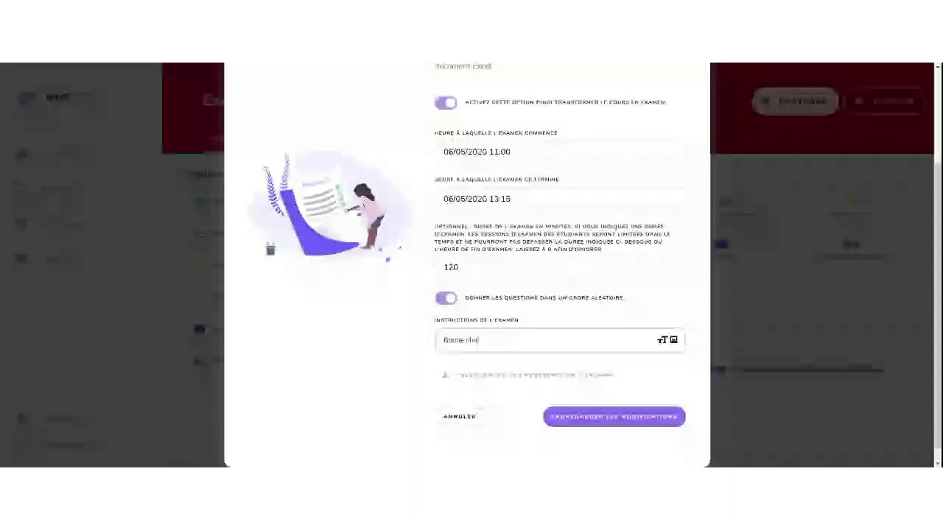
text(nce !)
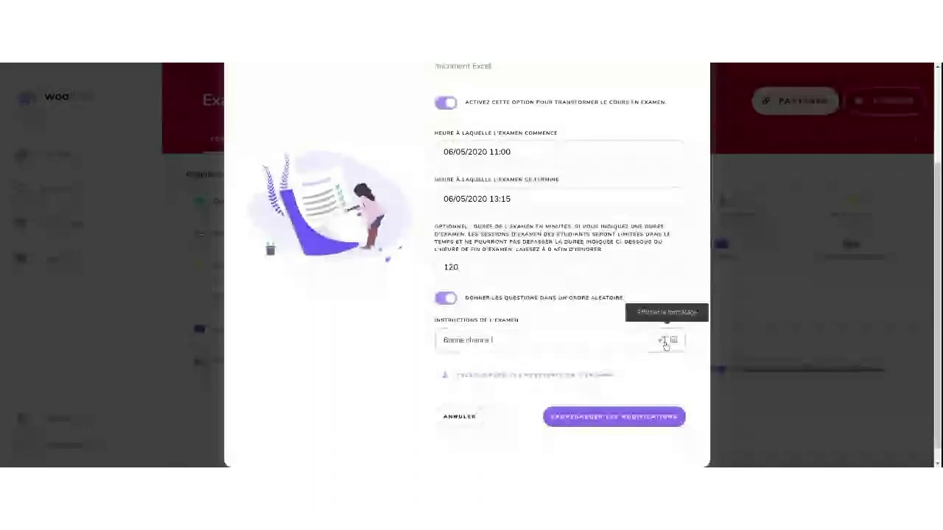
click(665, 341)
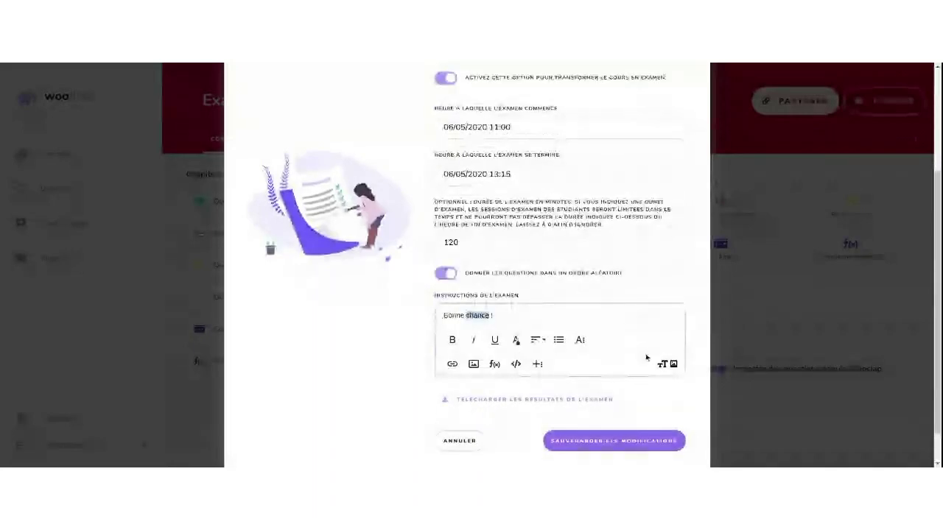
click(665, 365)
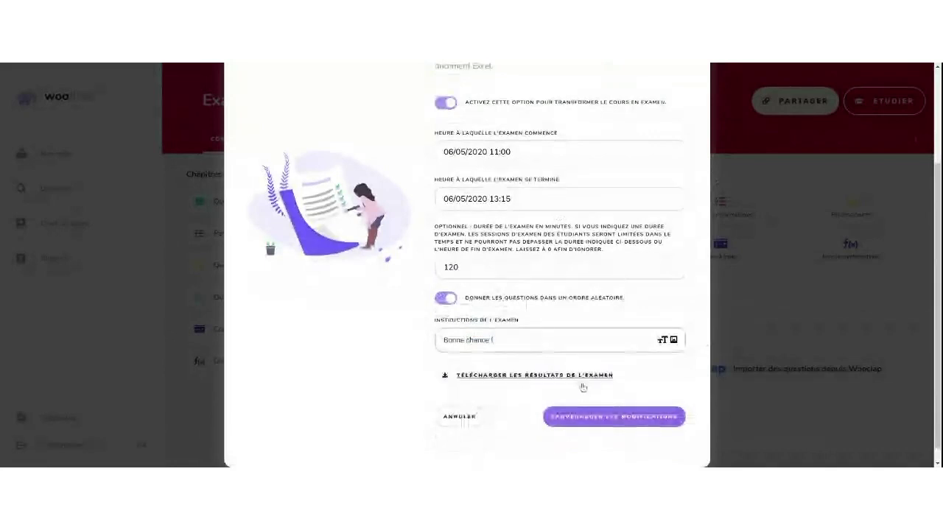
click(612, 417)
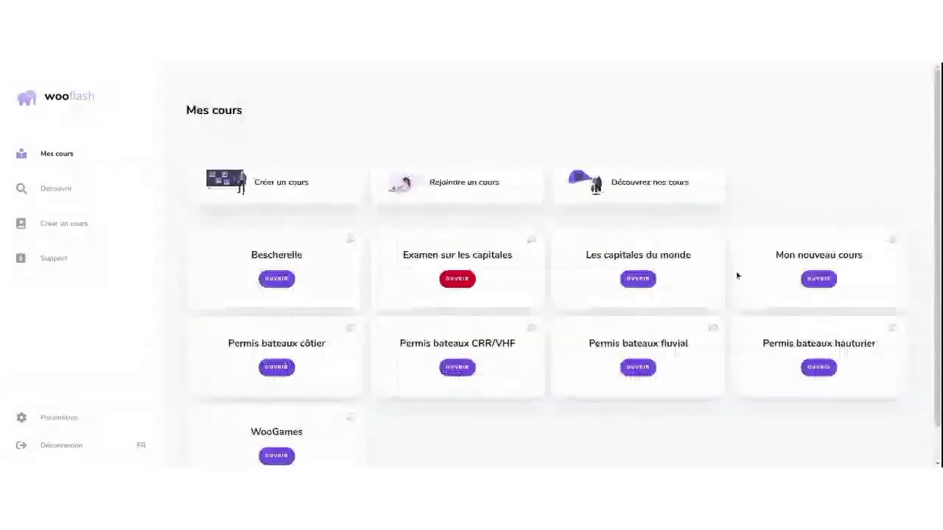
Open Mon nouveau cours and its Options d'examen
click(810, 278)
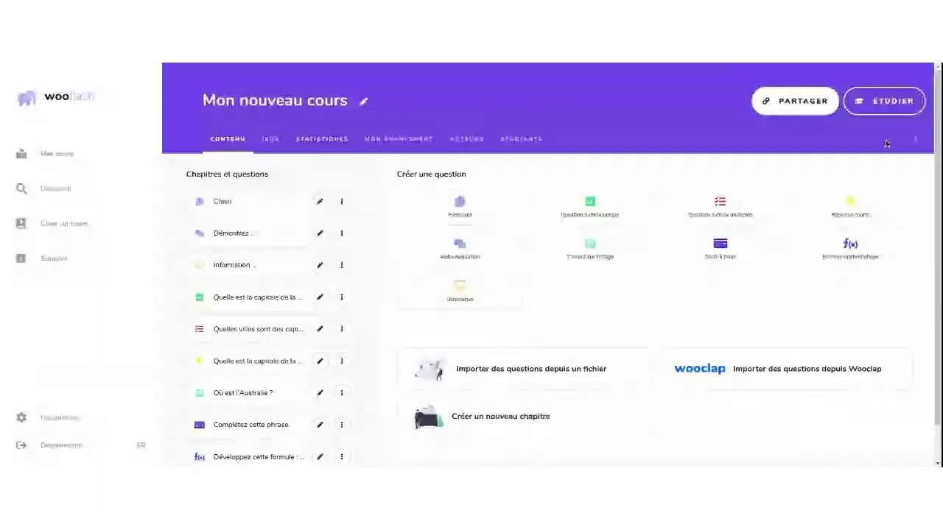
click(914, 139)
click(891, 210)
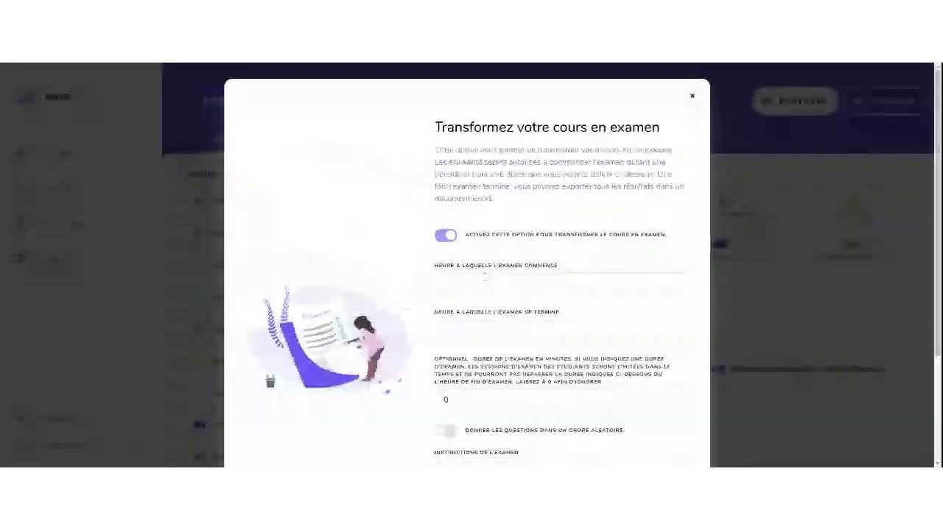
Set exam dates 08/05/2020 to 09/05/2020, turn on random order, and save
click(484, 276)
click(519, 296)
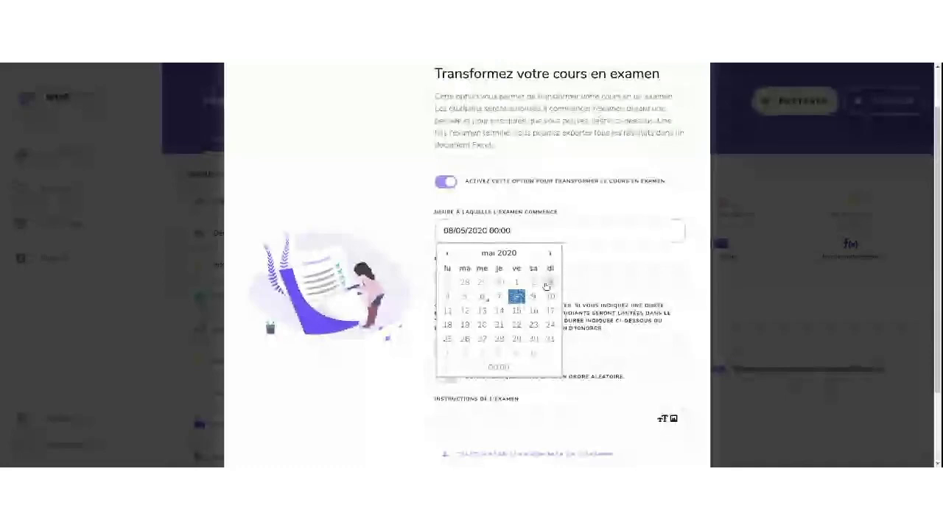
click(591, 277)
click(532, 344)
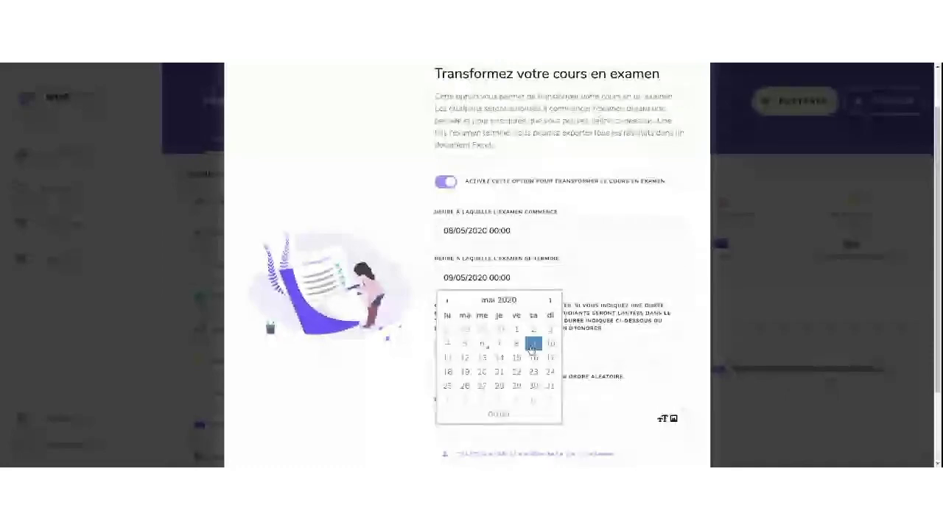
scroll(442, 286, down, 1)
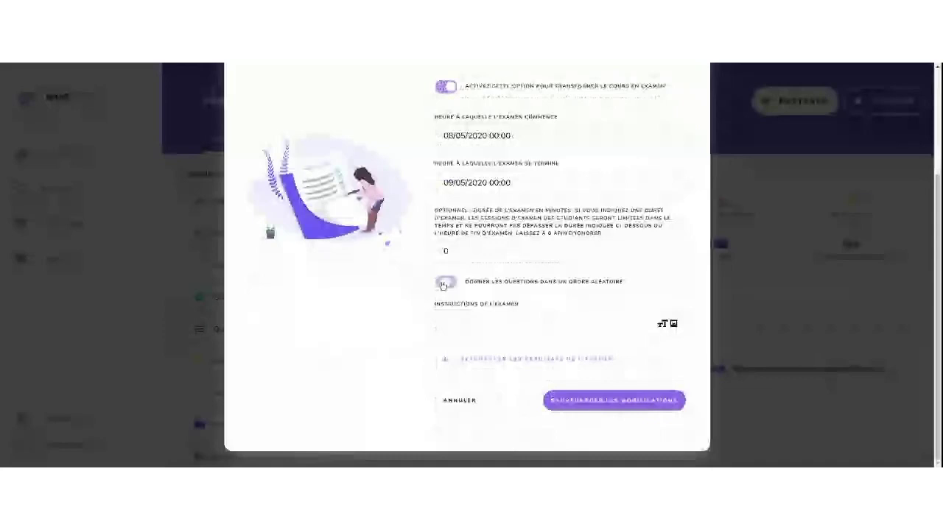
click(443, 284)
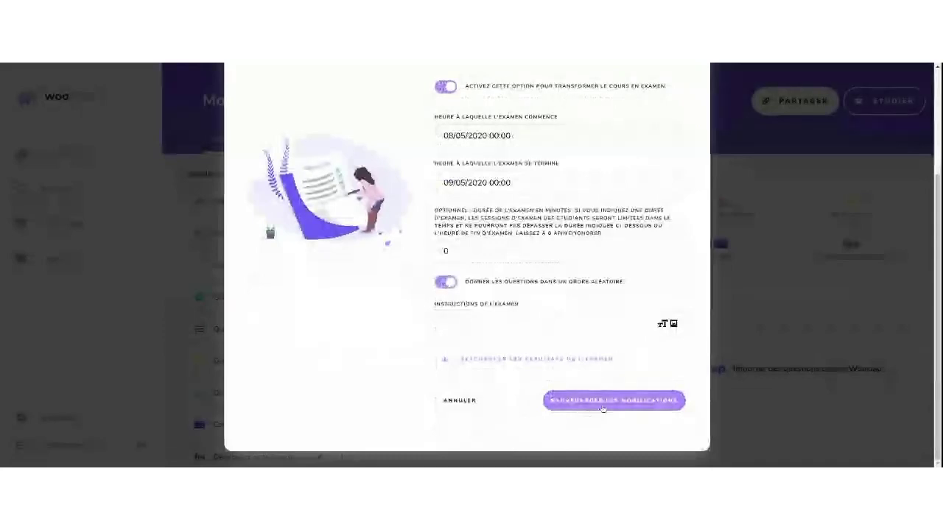
click(603, 404)
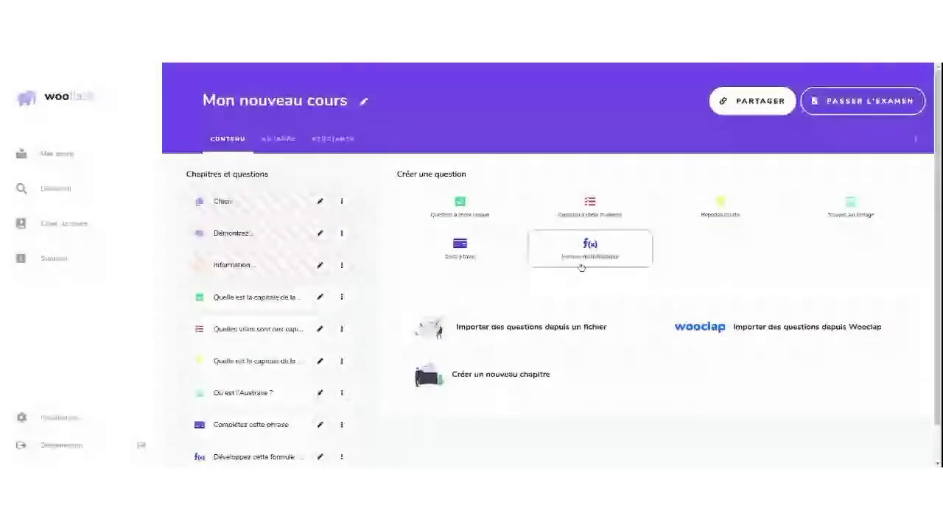
Switch back to the Examen sur les capitales course with its six questions
scroll(581, 267, down, 1)
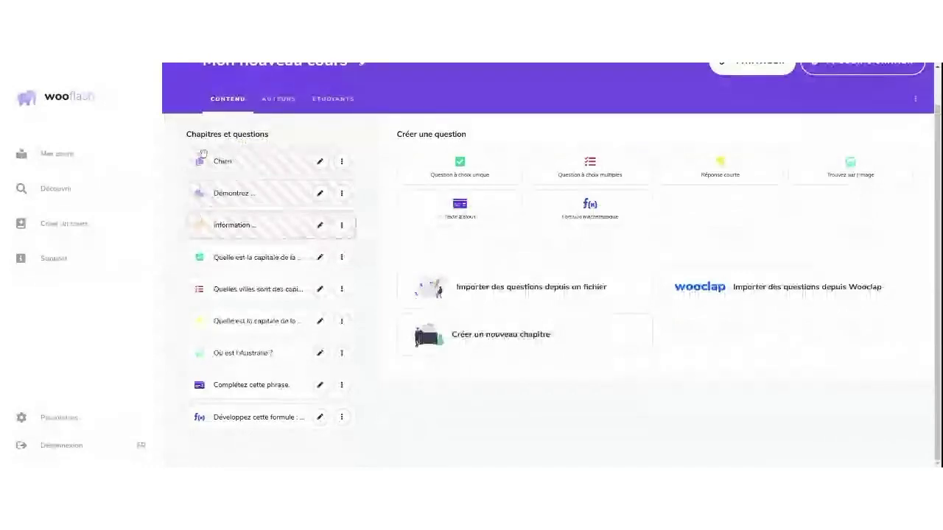
scroll(325, 255, up, 1)
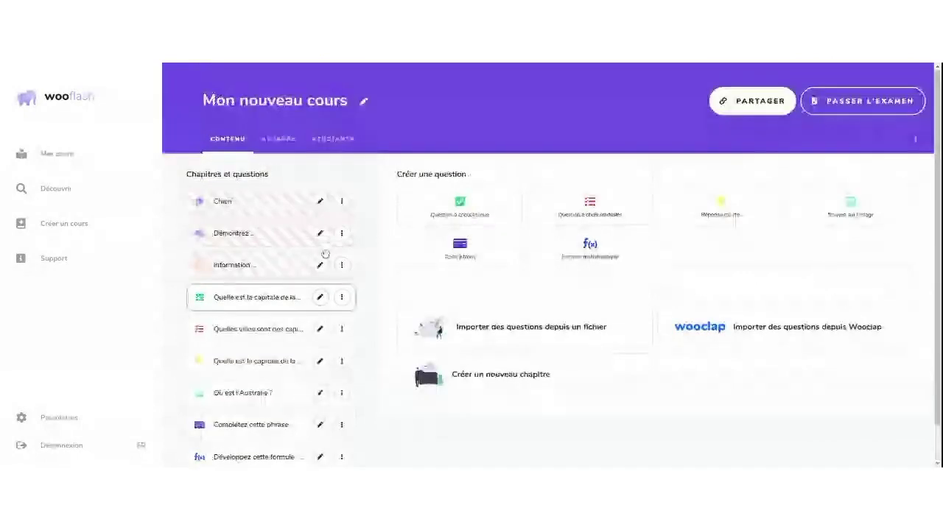
click(742, 103)
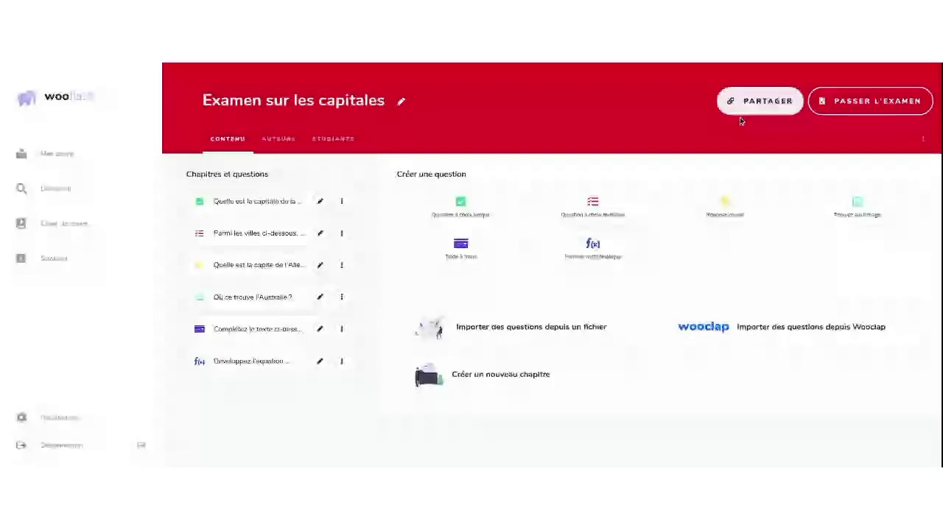
click(732, 101)
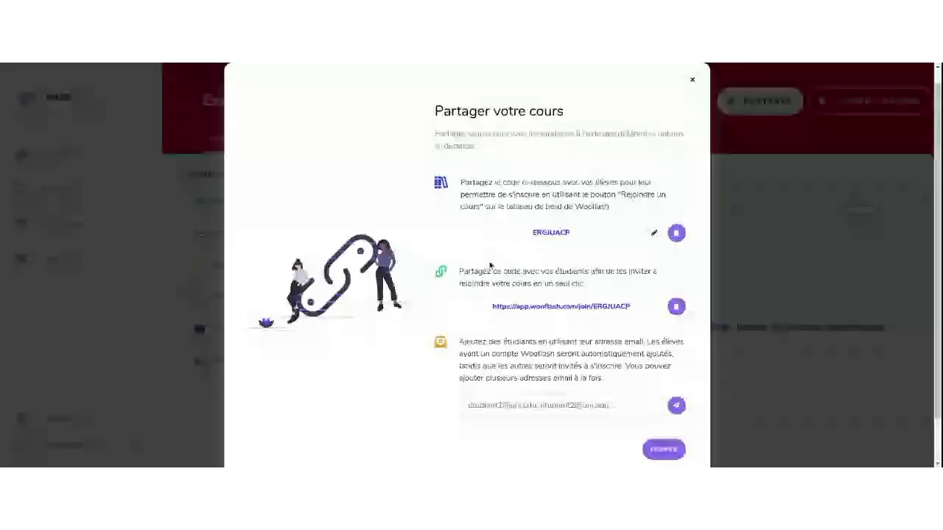
scroll(651, 187, down, 1)
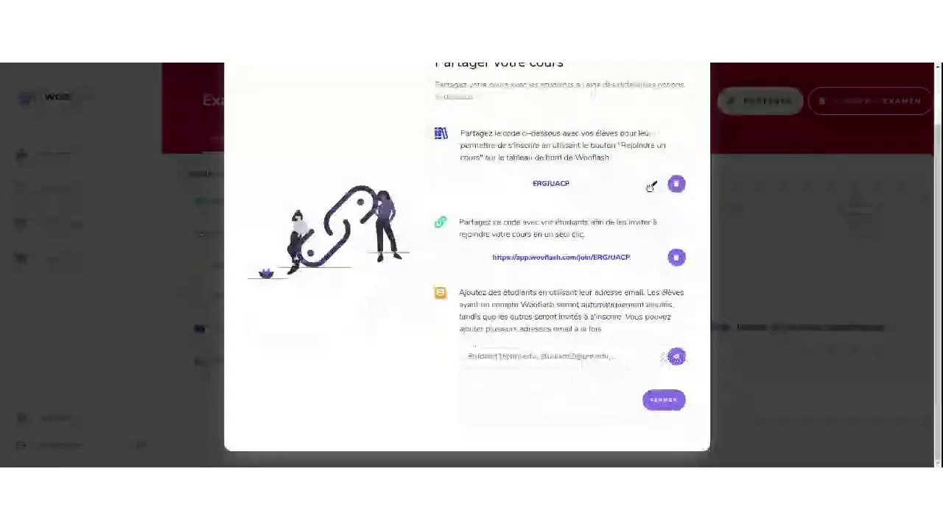
click(651, 187)
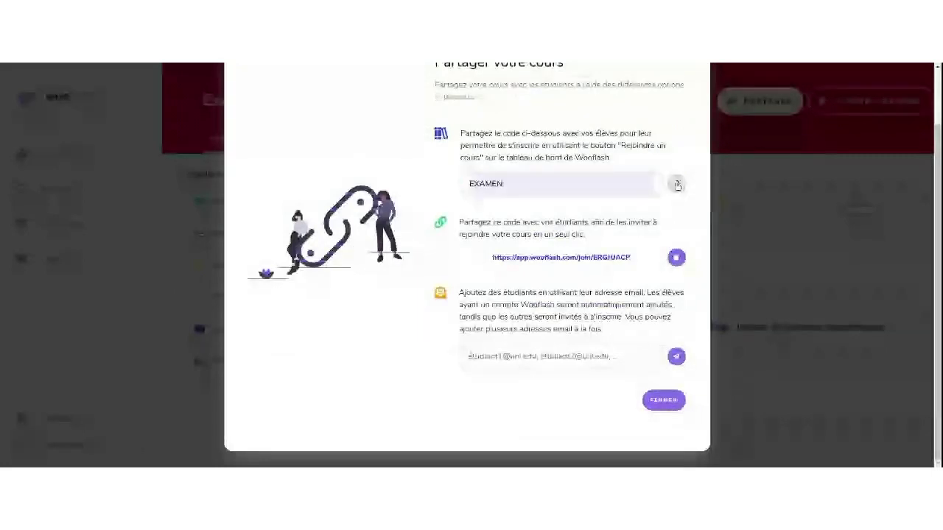
click(676, 185)
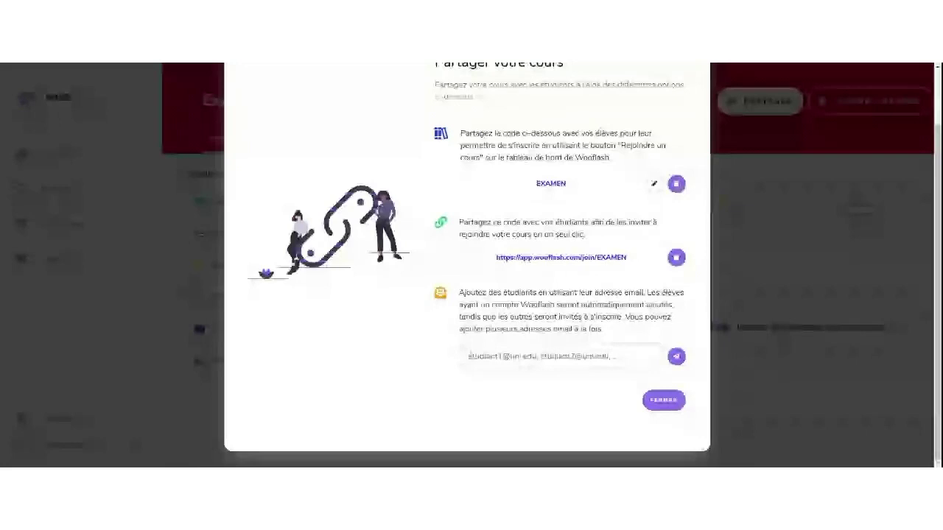
click(545, 357)
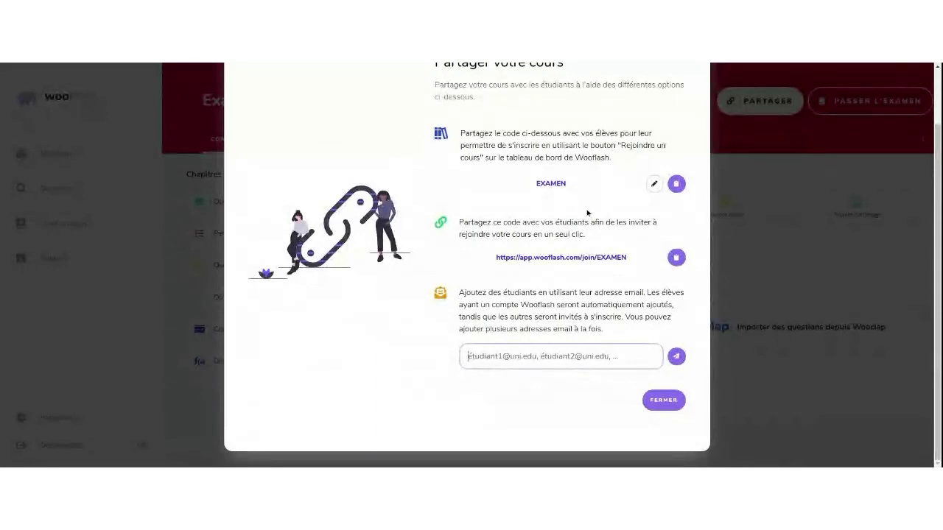
click(663, 400)
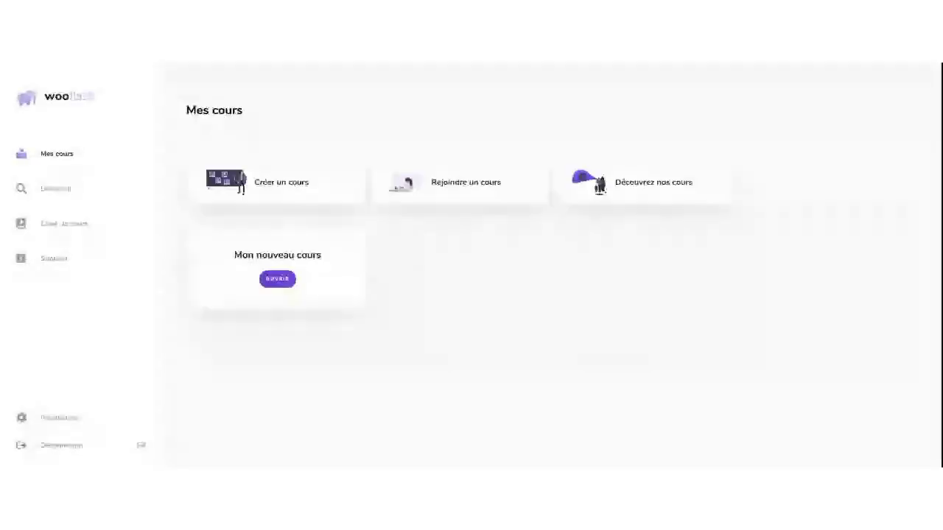
As the student, try starting the Mon nouveau cours exam, then return to Mes cours
click(273, 284)
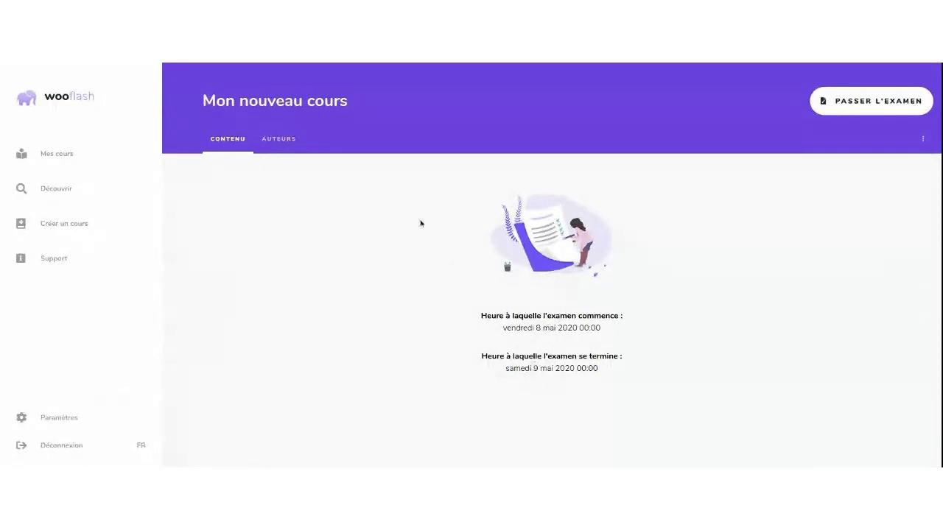
click(879, 102)
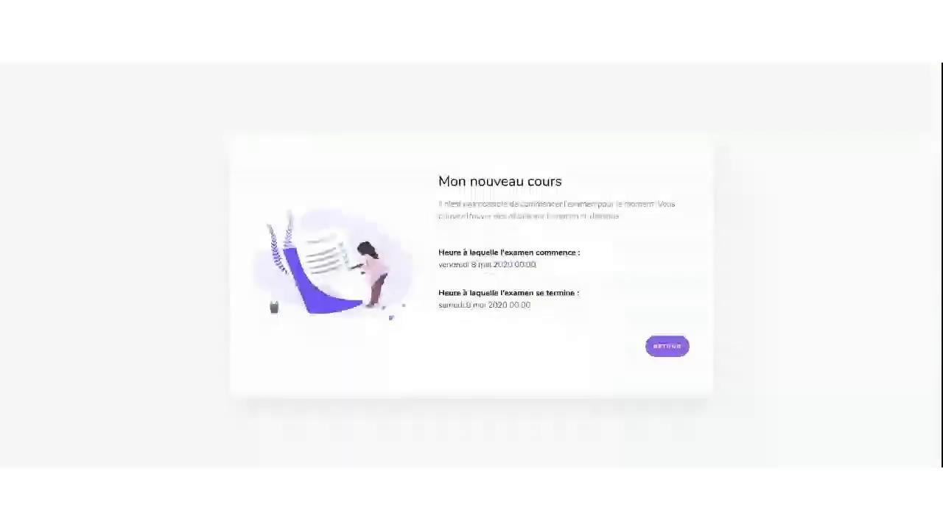
click(667, 346)
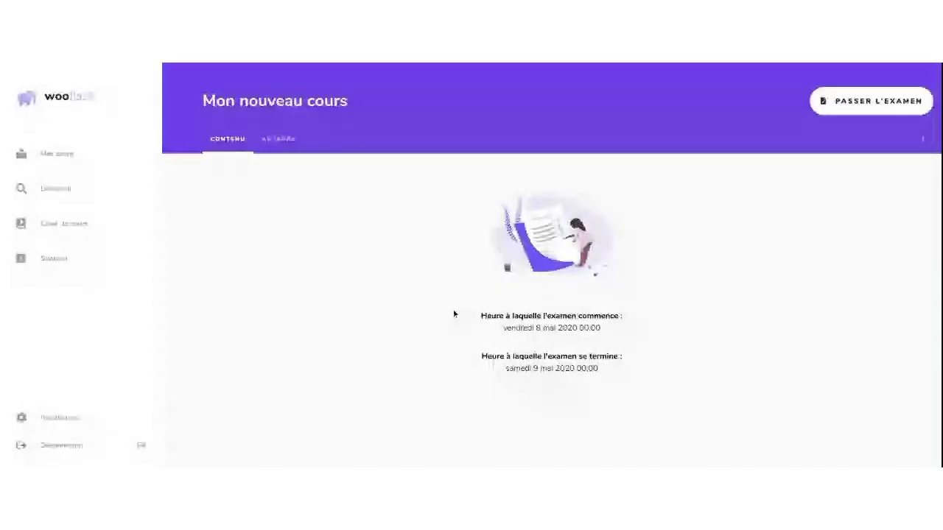
click(50, 151)
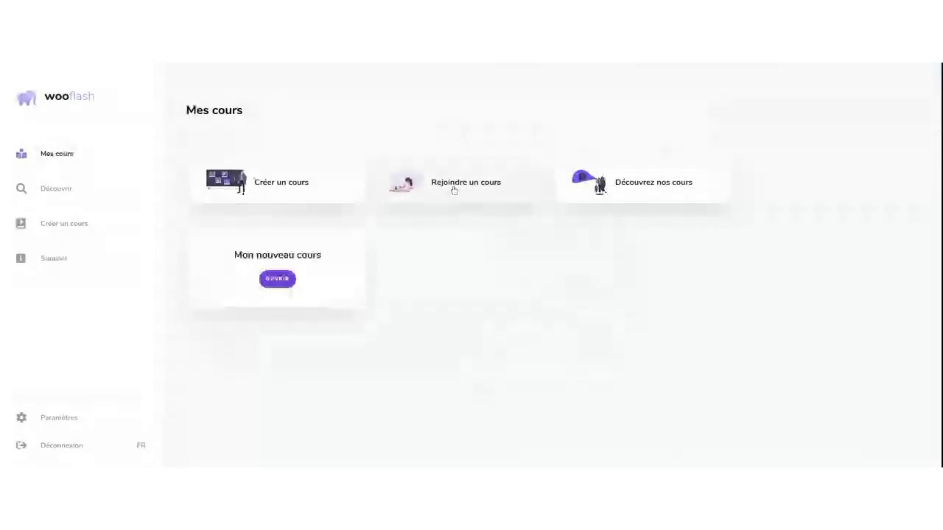
click(452, 189)
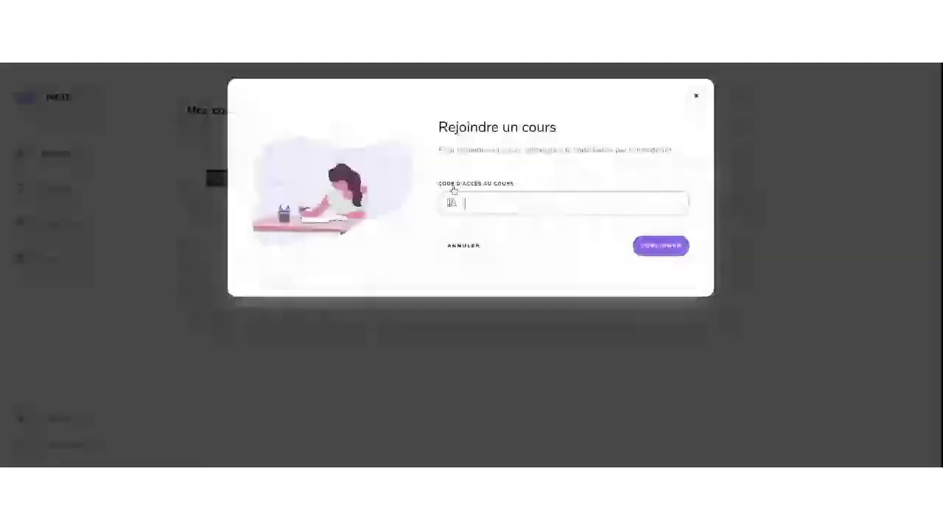
click(653, 246)
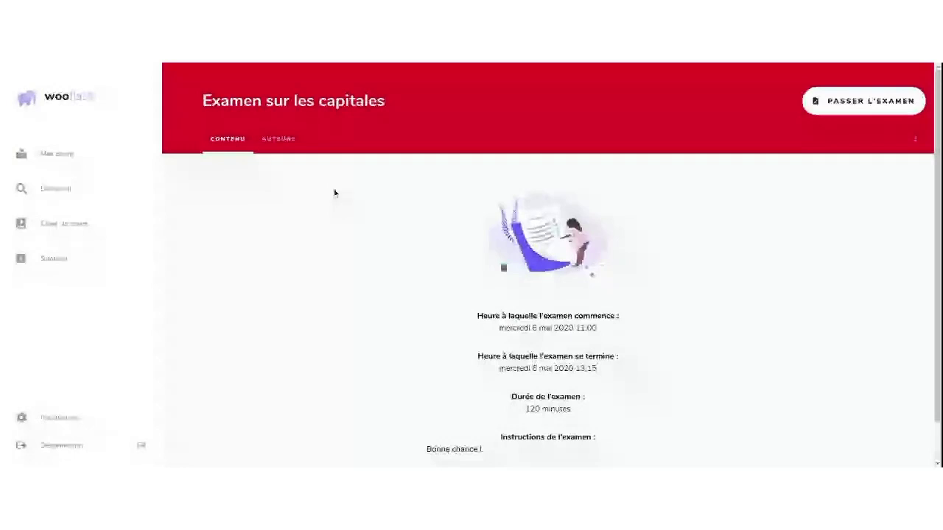
scroll(333, 191, down, 1)
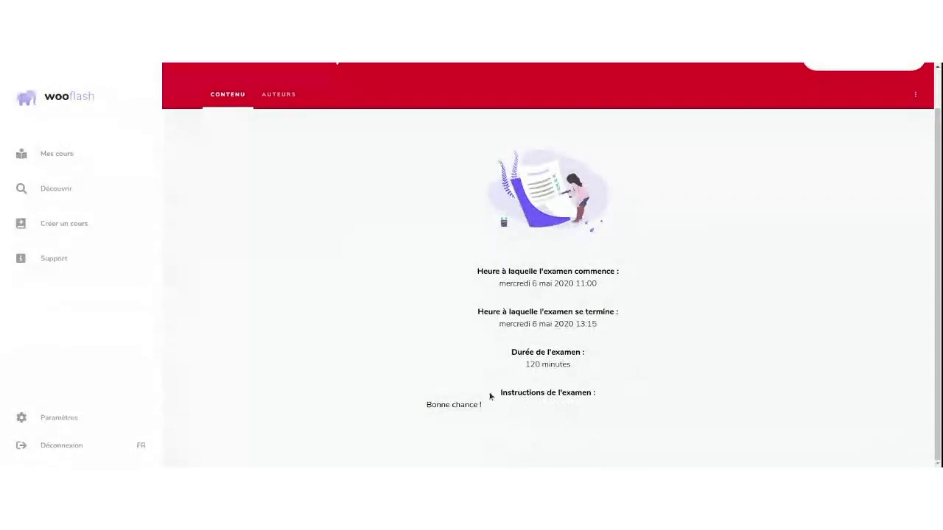
scroll(476, 371, up, 1)
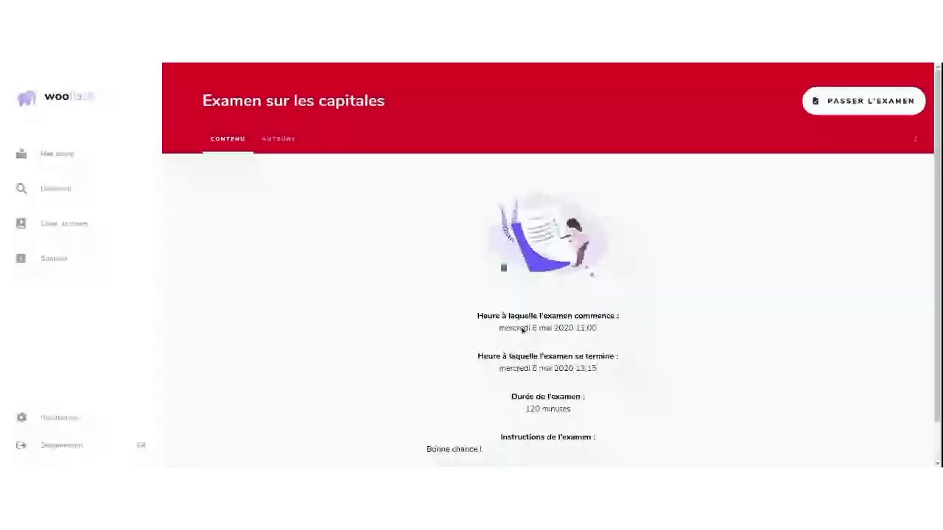
click(817, 105)
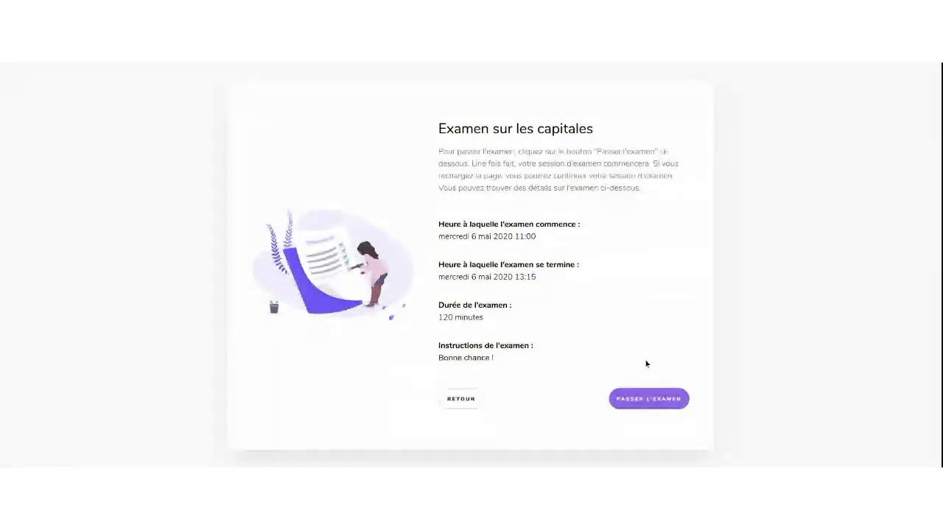
Start the exam with Passer l'examen and clear an accidental text selection
click(634, 399)
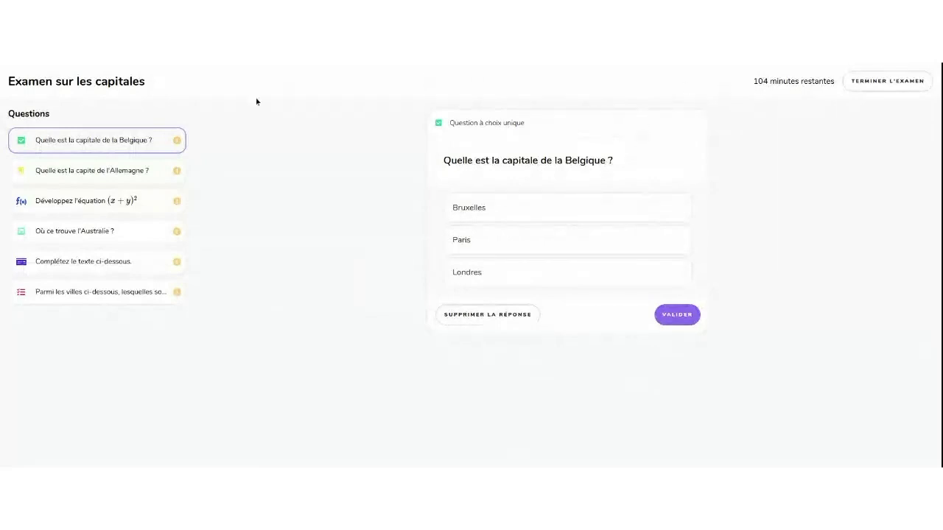
double_click(84, 81)
triple_click(84, 82)
drag(95, 81, 758, 92)
click(758, 93)
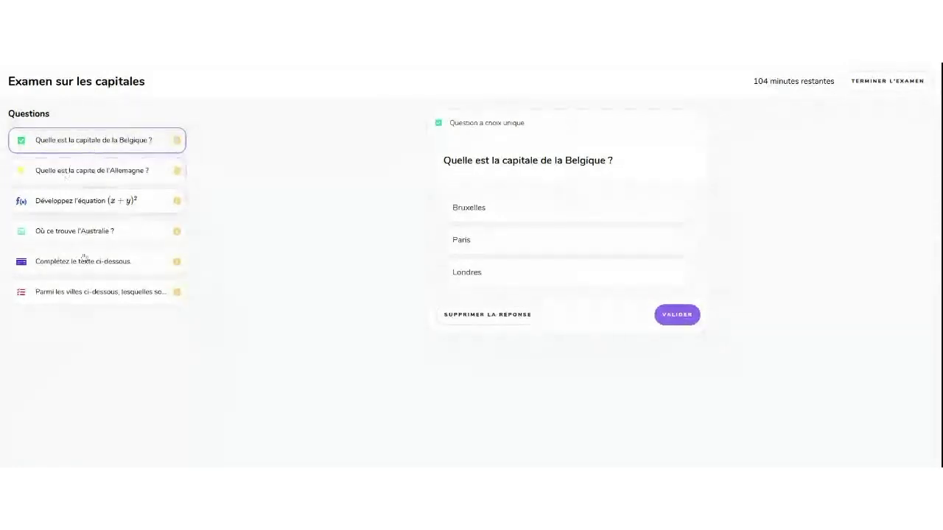
Browse the Germany and equation questions, then answer Bruxelles on the Belgium capital question
click(128, 171)
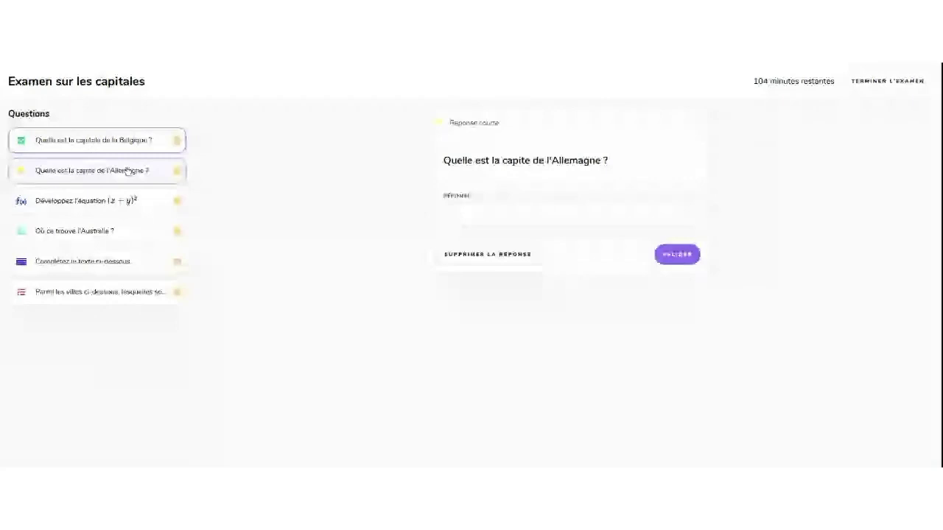
click(145, 147)
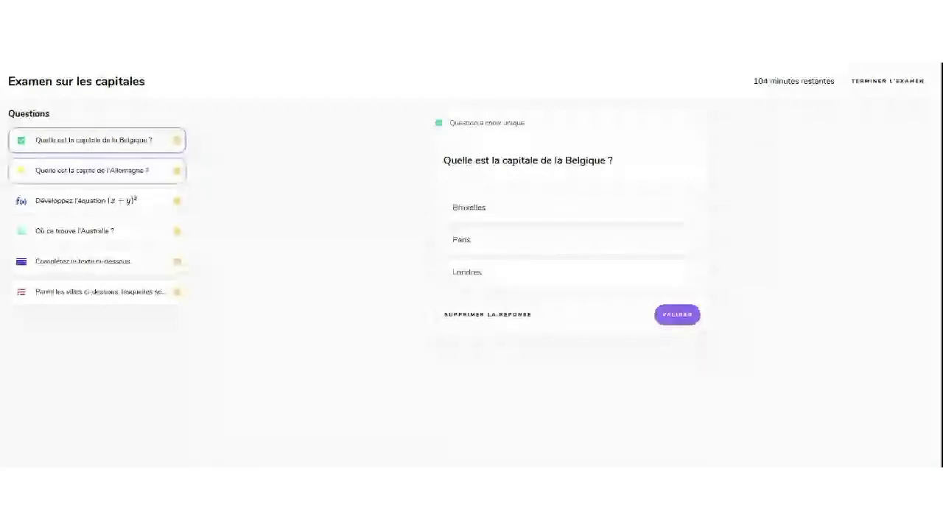
click(152, 172)
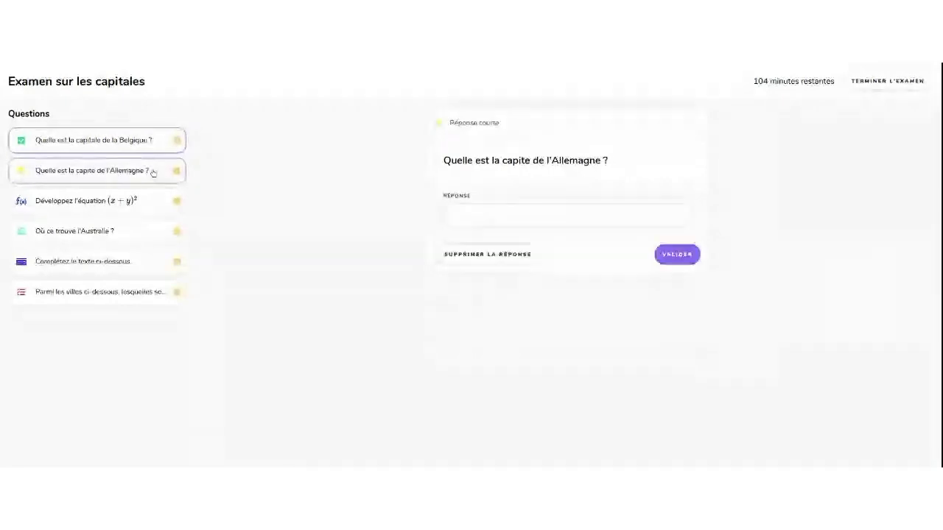
click(144, 201)
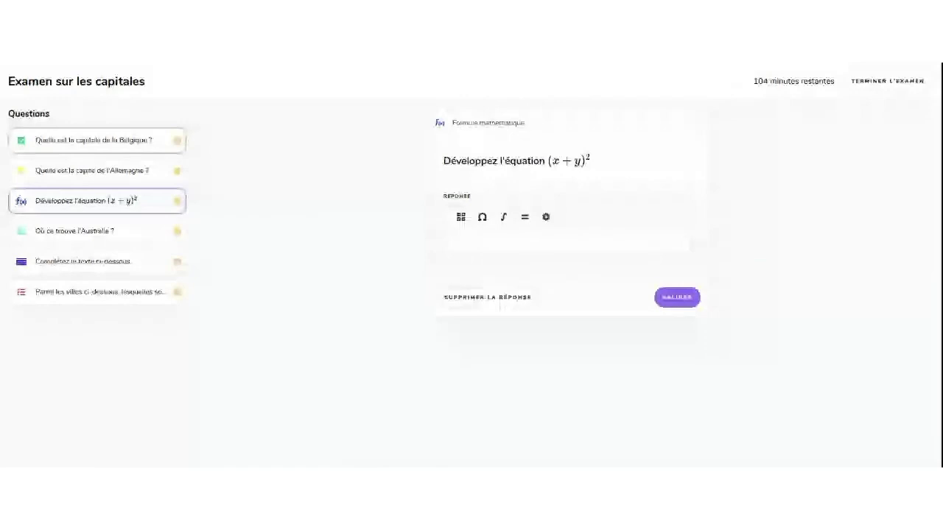
click(137, 148)
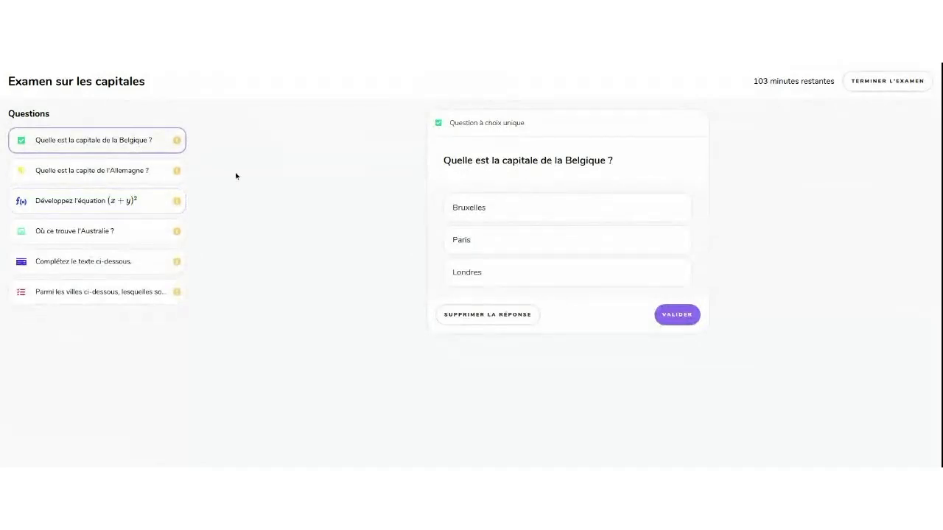
click(516, 208)
click(517, 208)
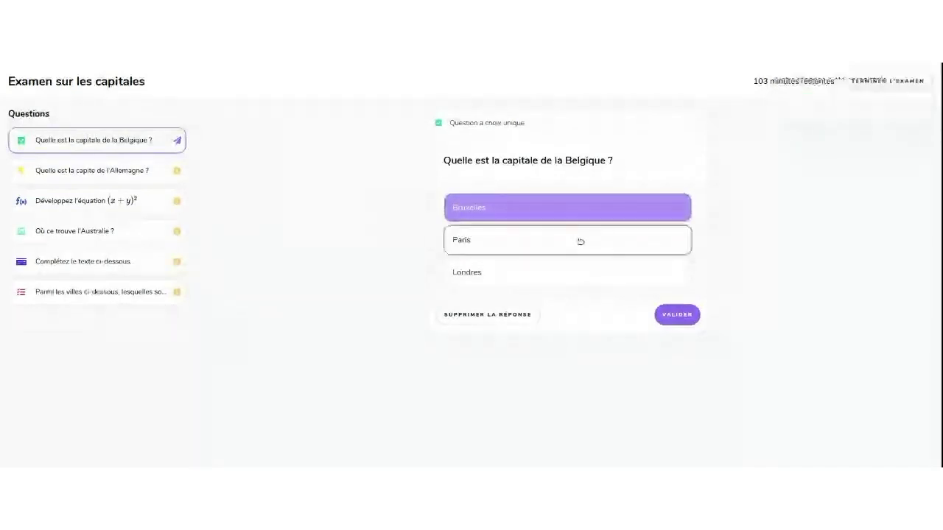
Try Paris, delete the answer, re-record Bruxelles for Belgium, then move to the Germany question
click(580, 241)
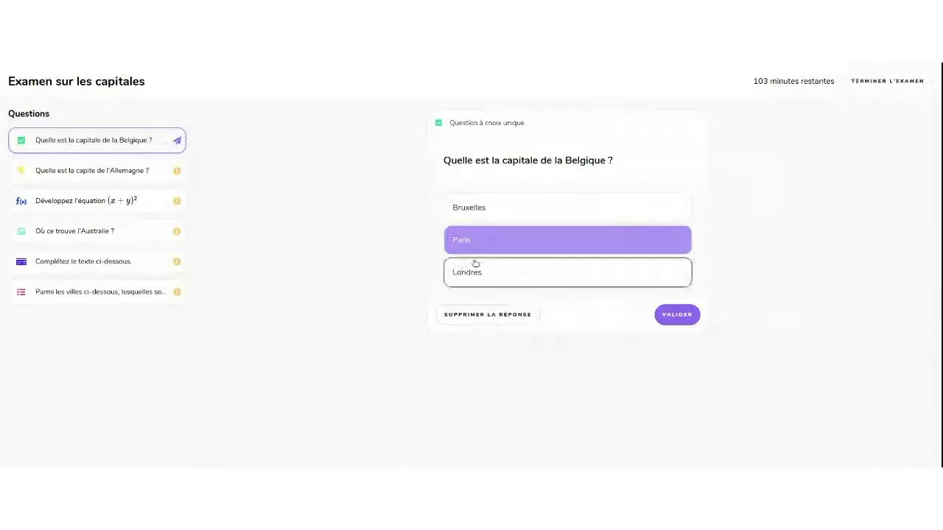
click(537, 212)
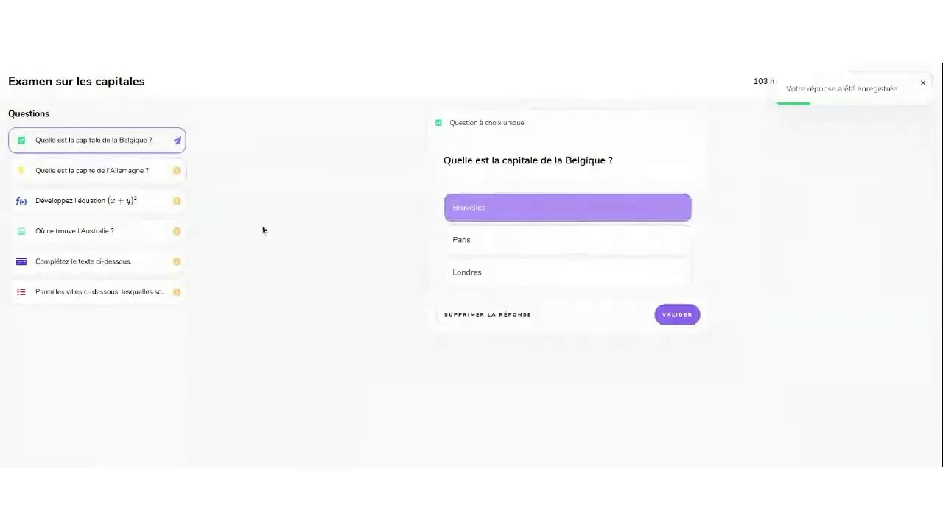
click(448, 314)
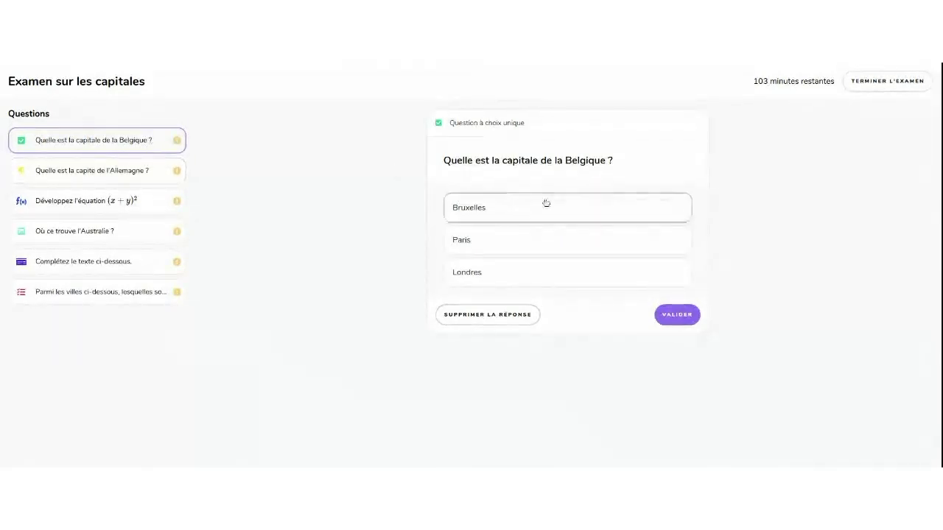
click(501, 215)
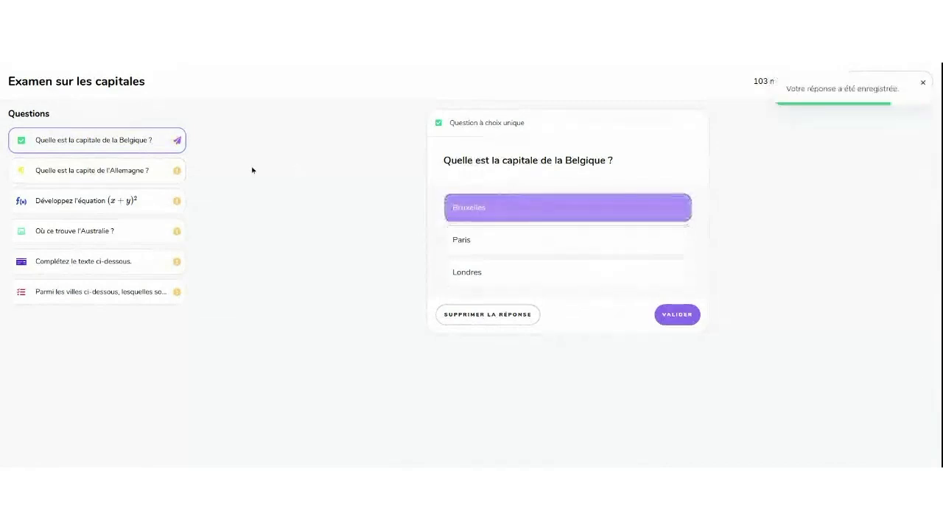
click(148, 170)
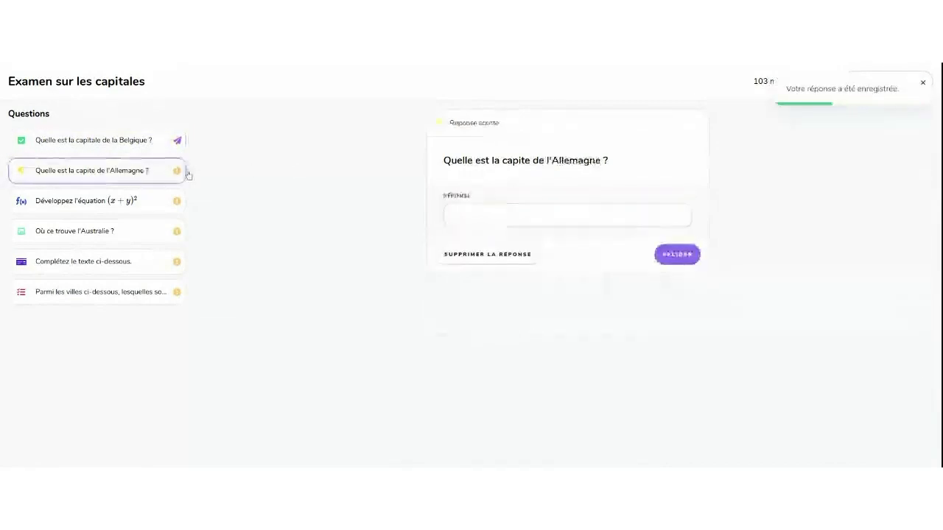
Answer the Germany capital question with 'Berlin' and submit it
click(482, 215)
text(Berlin)
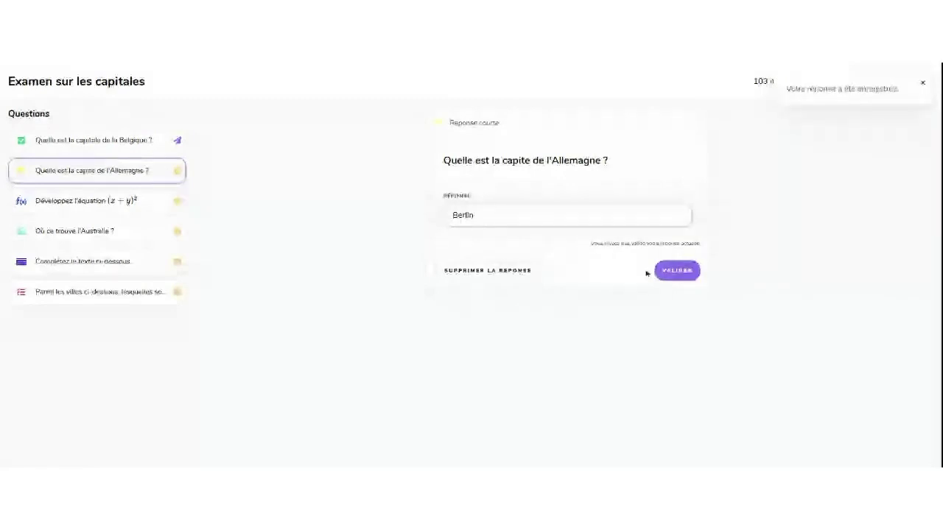
click(674, 270)
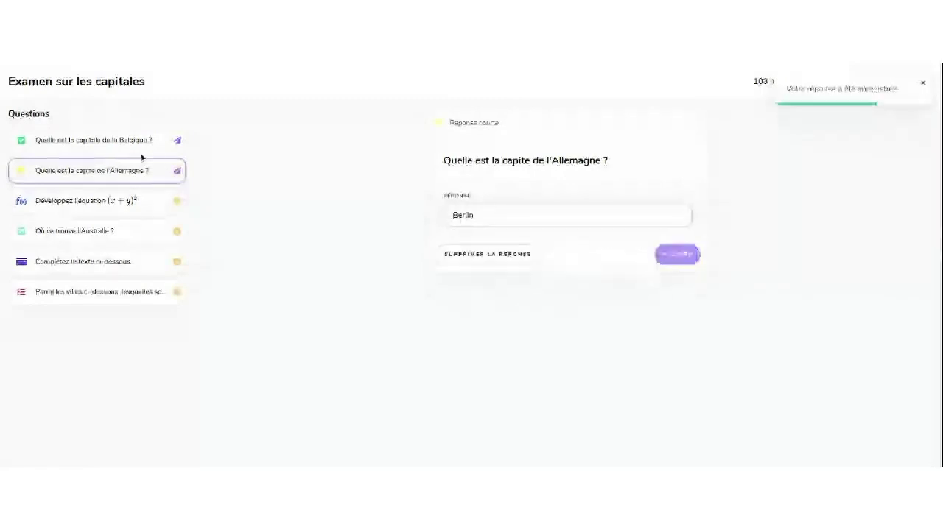
Look through the Belgium, Germany, equation and Australia questions, ending on Belgium
click(153, 141)
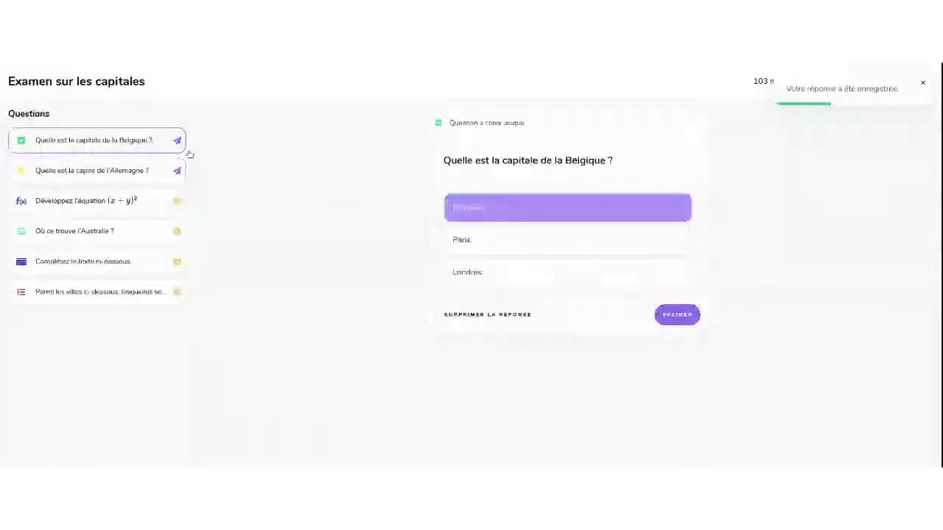
click(137, 176)
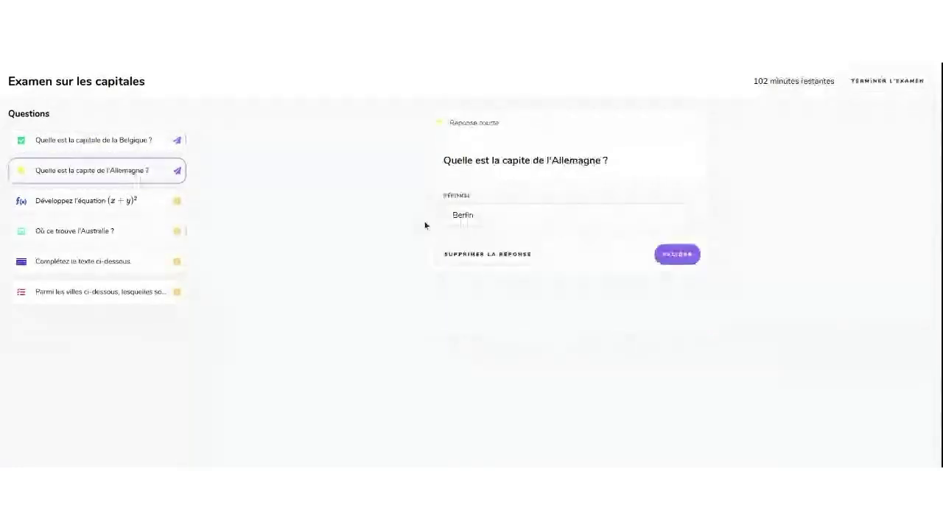
click(116, 199)
click(137, 236)
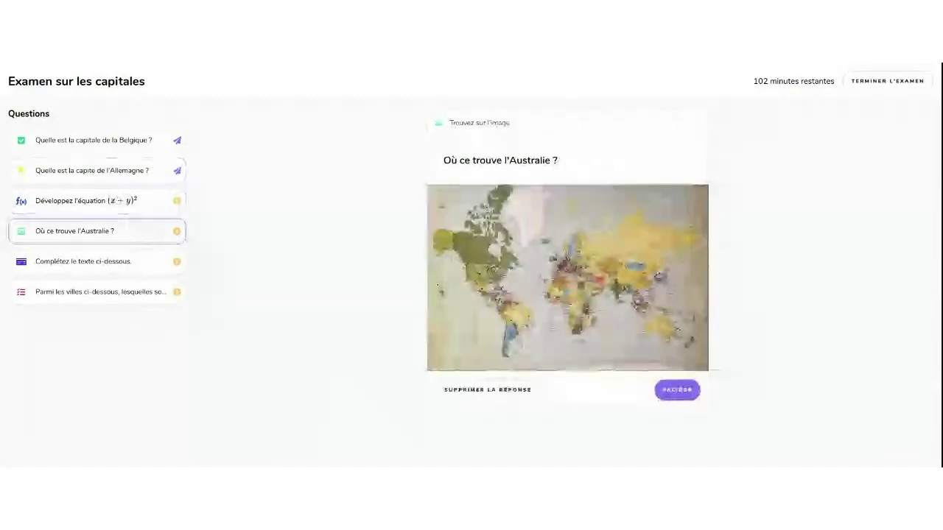
click(140, 139)
click(632, 269)
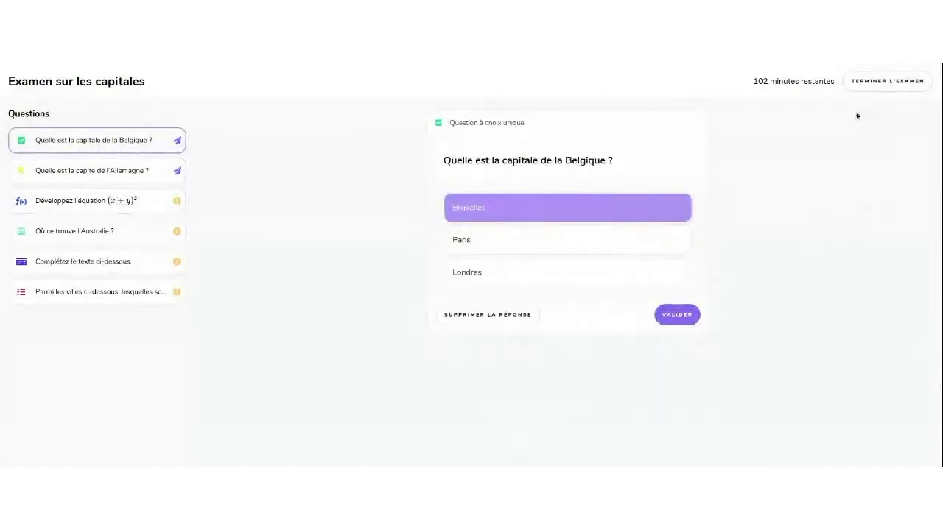
End the exam, return to it once, then end it again and go back to the overview
click(887, 81)
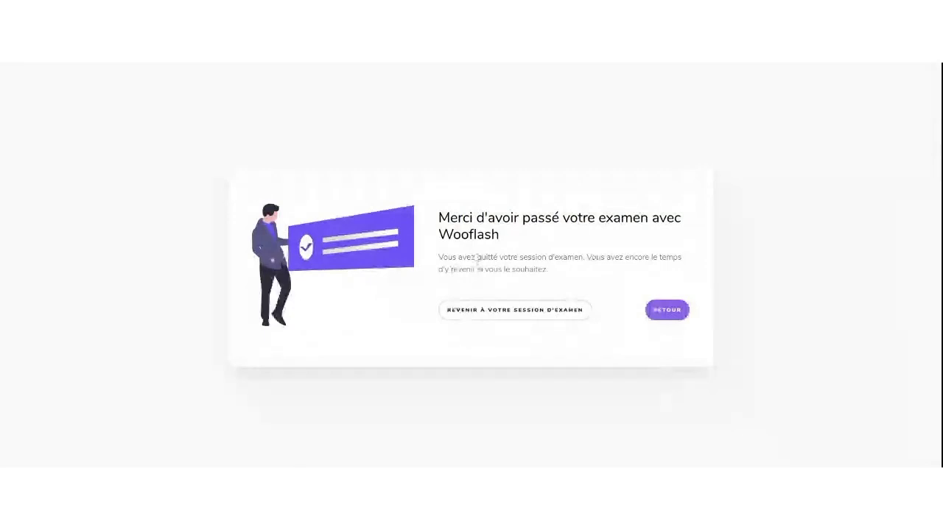
click(523, 311)
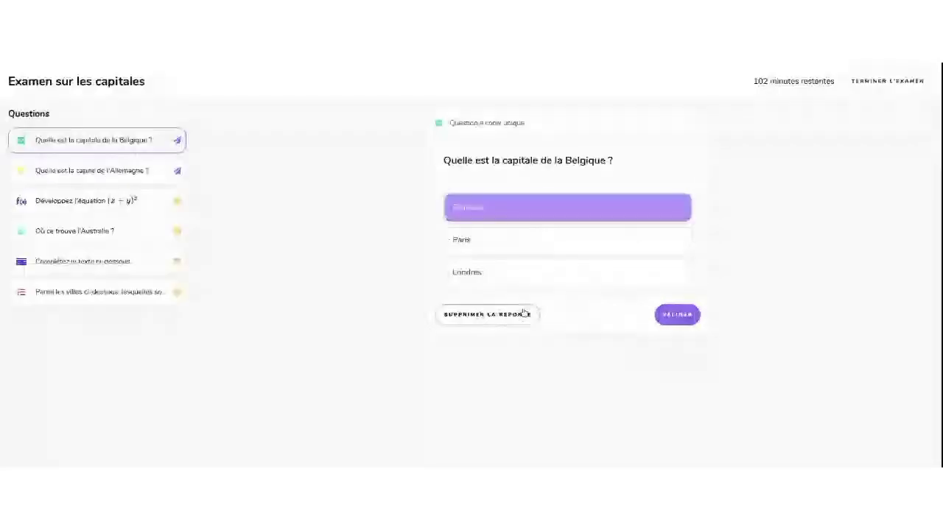
click(878, 84)
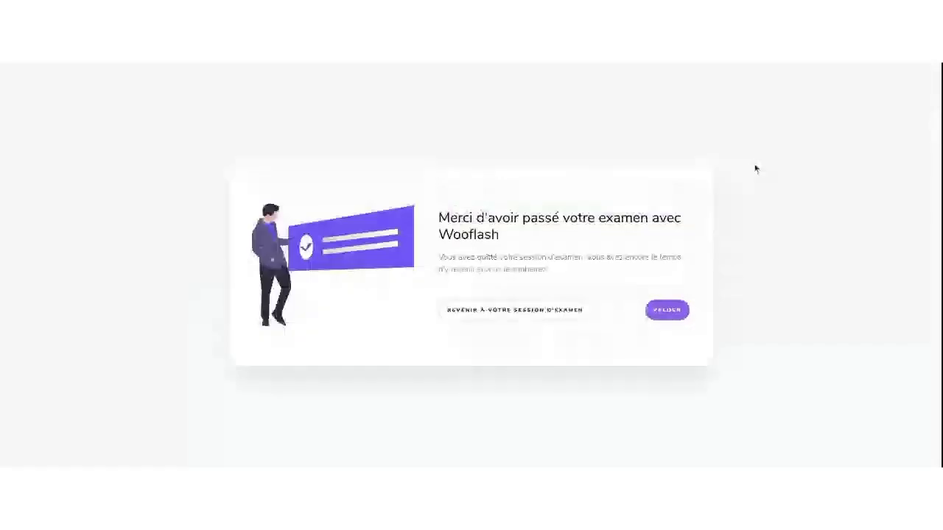
click(668, 311)
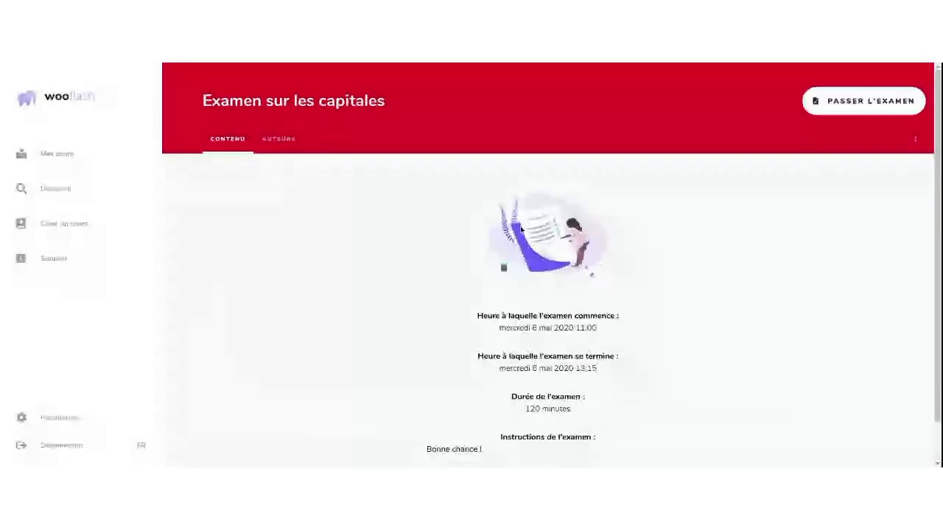
Resume the exam with Continuer l'examen and browse the Australia, Germany and Belgium questions
click(842, 107)
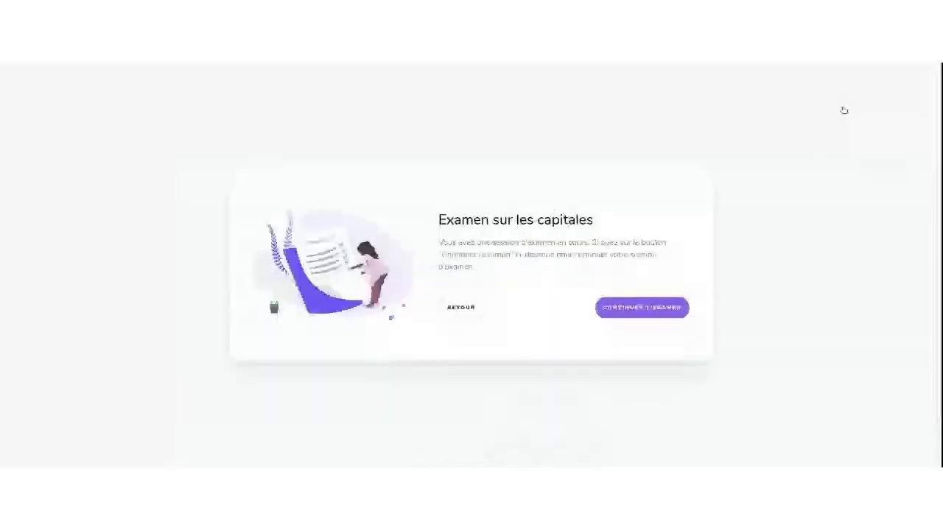
click(644, 310)
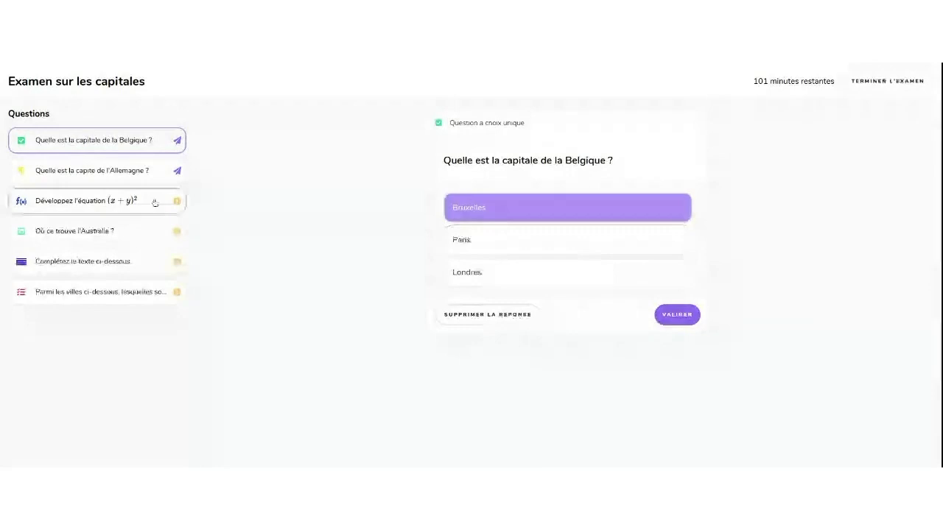
click(124, 234)
click(144, 169)
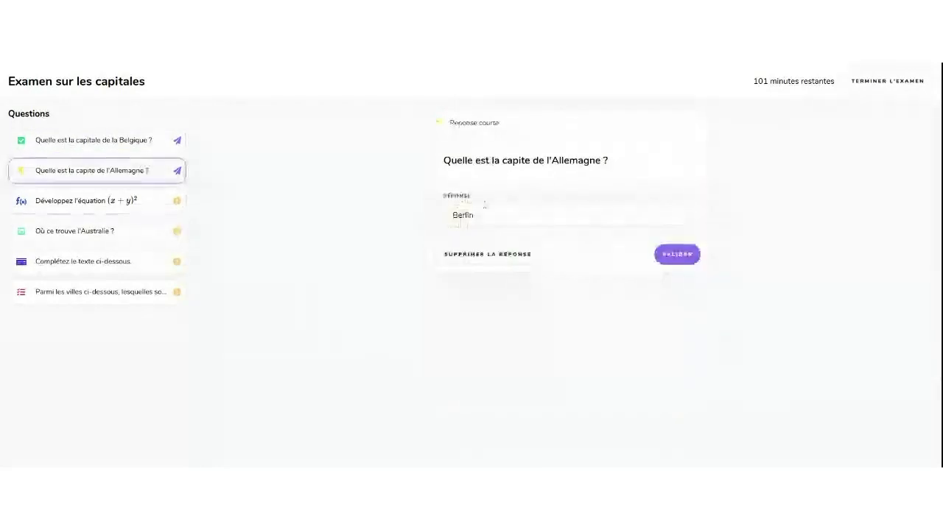
click(140, 140)
Mark Australia on the world map, validate the answer, then open the equation question
click(140, 233)
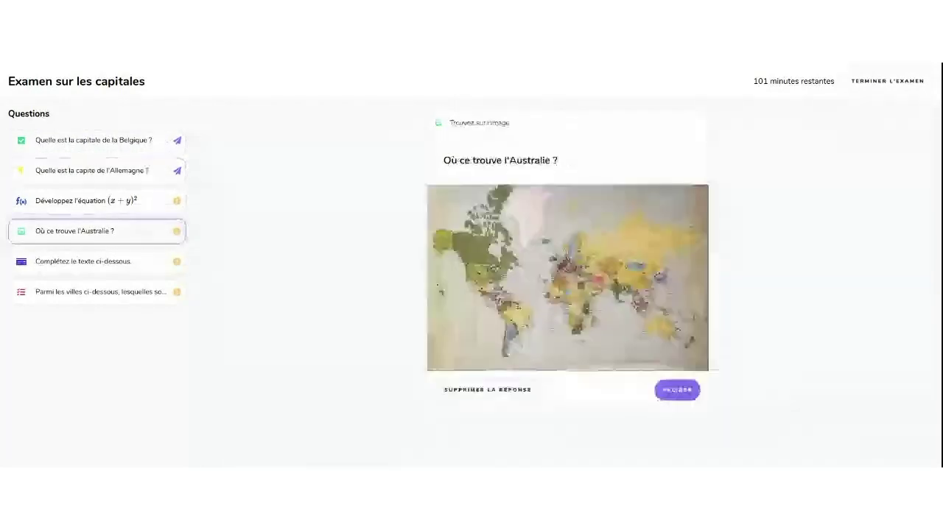
click(658, 327)
click(672, 407)
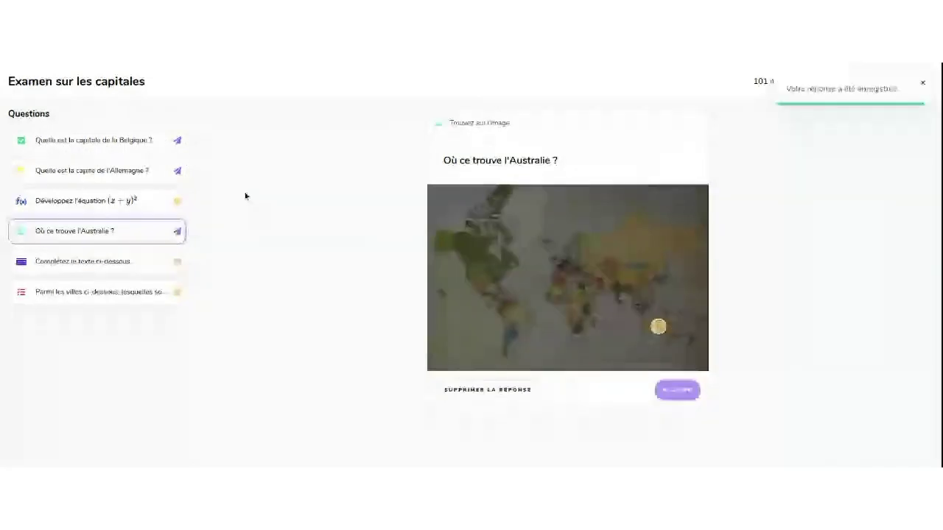
click(154, 212)
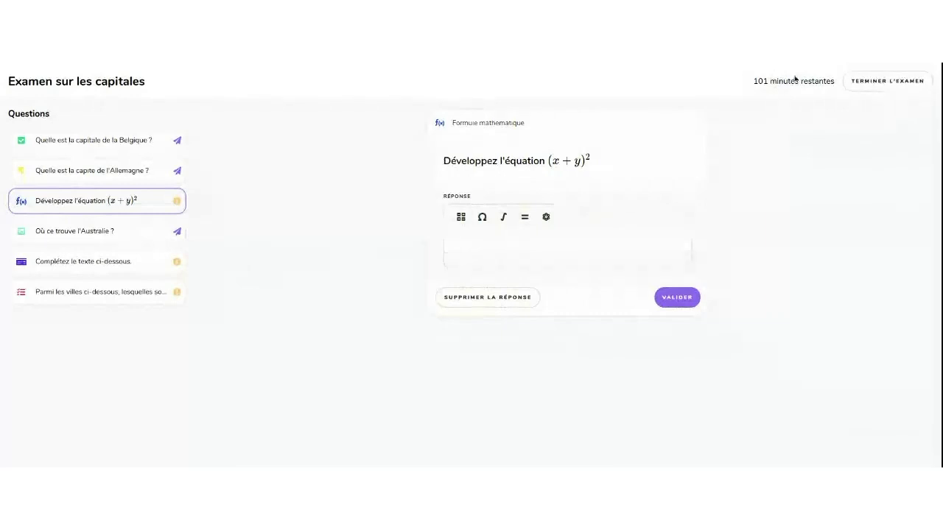
End the exam with Terminer l'examen and return to the Examen sur les capitales overview
click(859, 88)
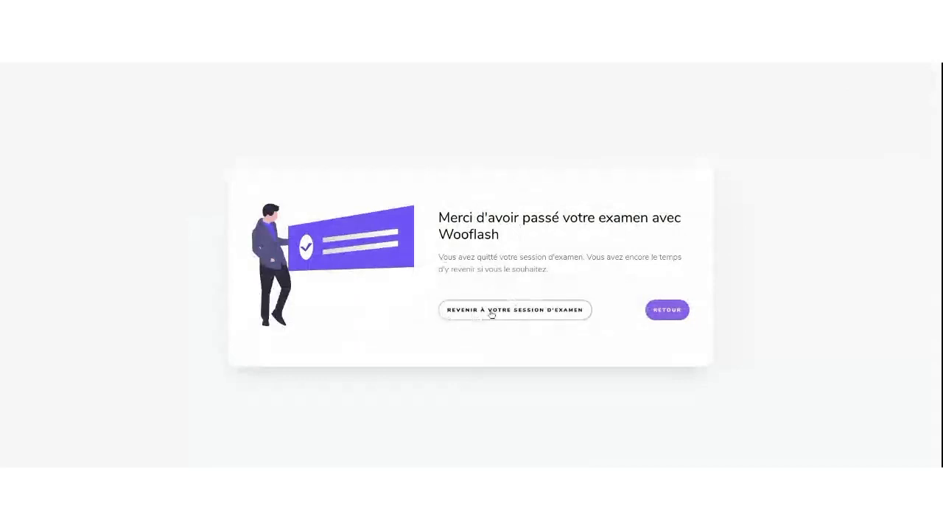
click(667, 310)
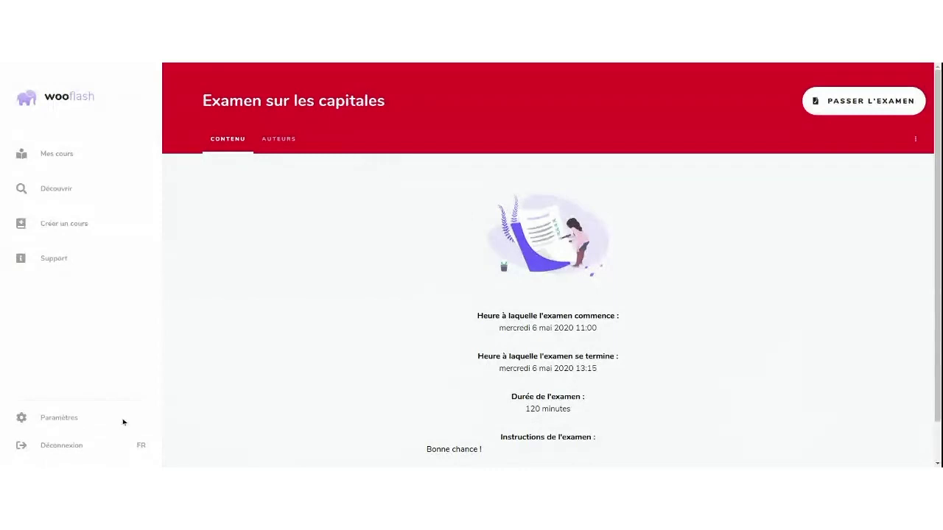
Log out of the Wooflash account with Déconnexion and sign back in to Mes cours
click(46, 447)
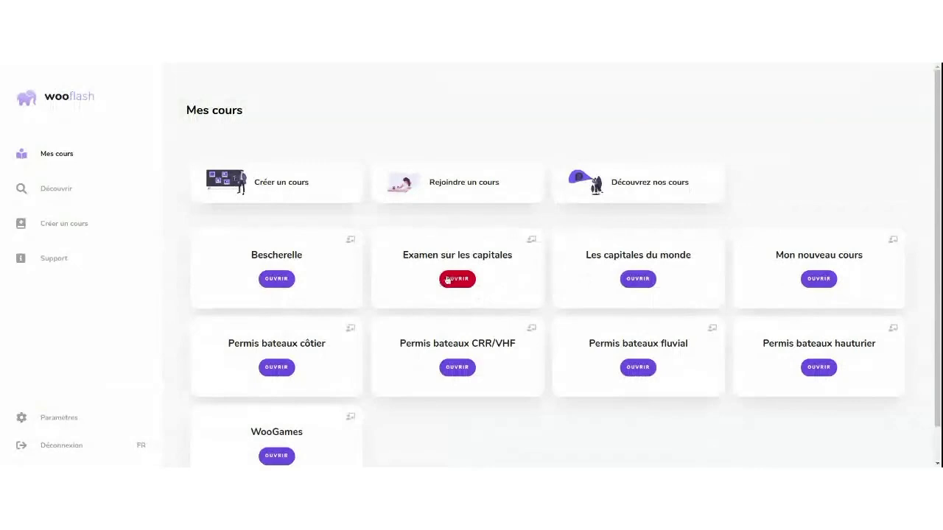
Open the Examen sur les capitales course and review Options d'examen, cancelling without changes
click(458, 279)
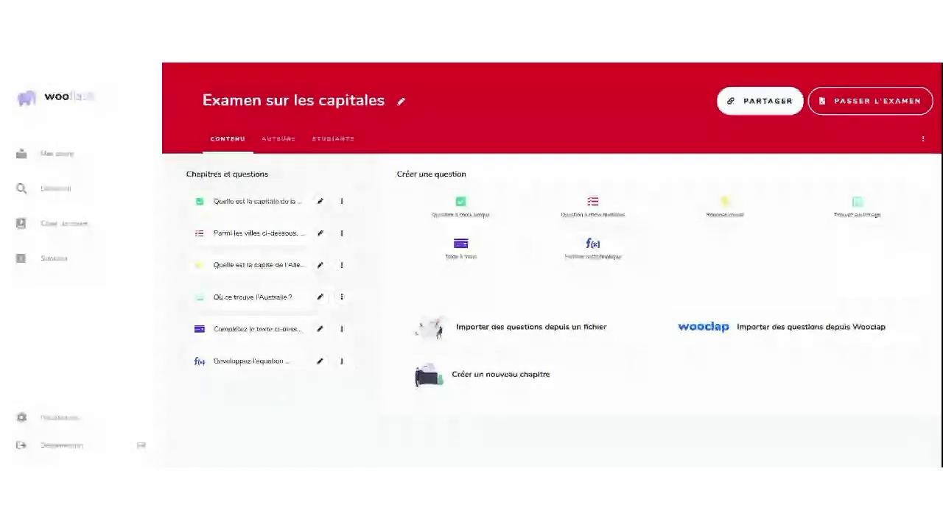
click(923, 139)
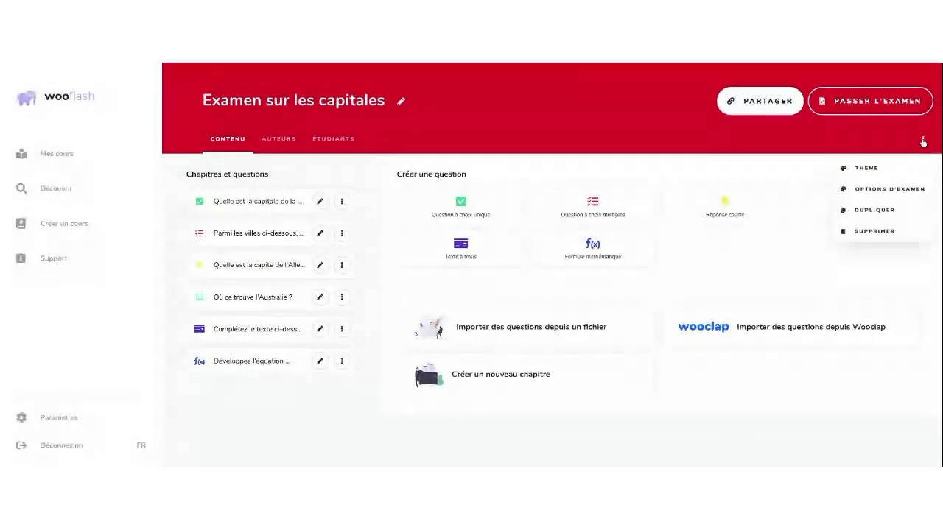
click(883, 190)
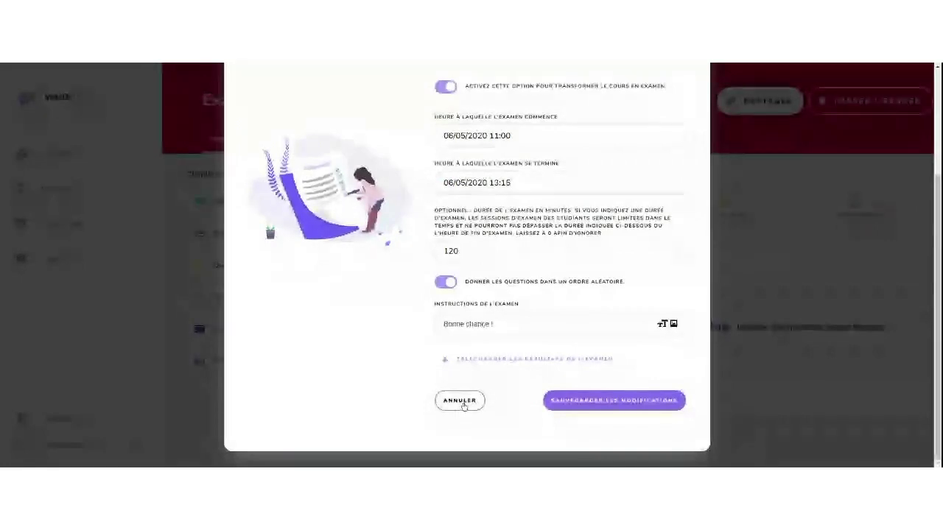
click(463, 405)
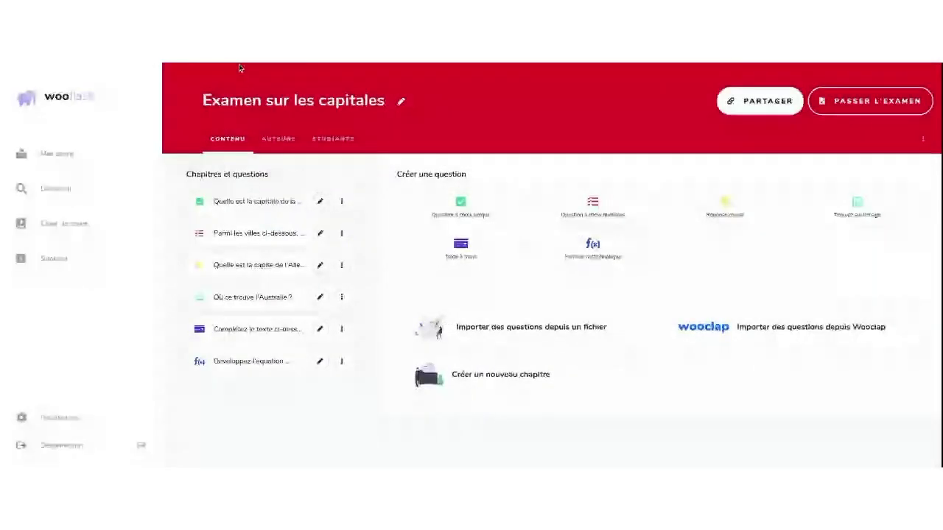
Open the downloaded 'My new course' results spreadsheet showing the student's total of 7
click(242, 210)
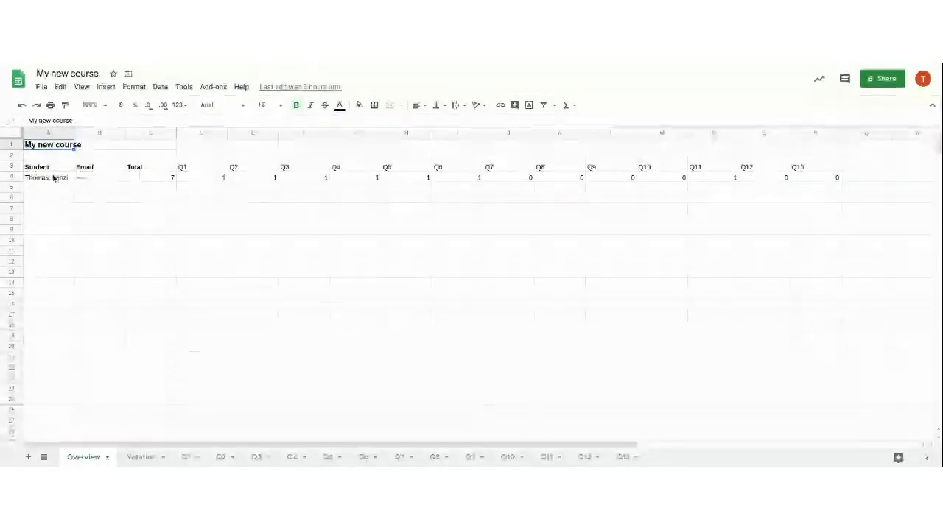
Inspect the student's name, email, total and Q1 scores on Overview, then view the Notation sheet
click(53, 178)
key(Down)
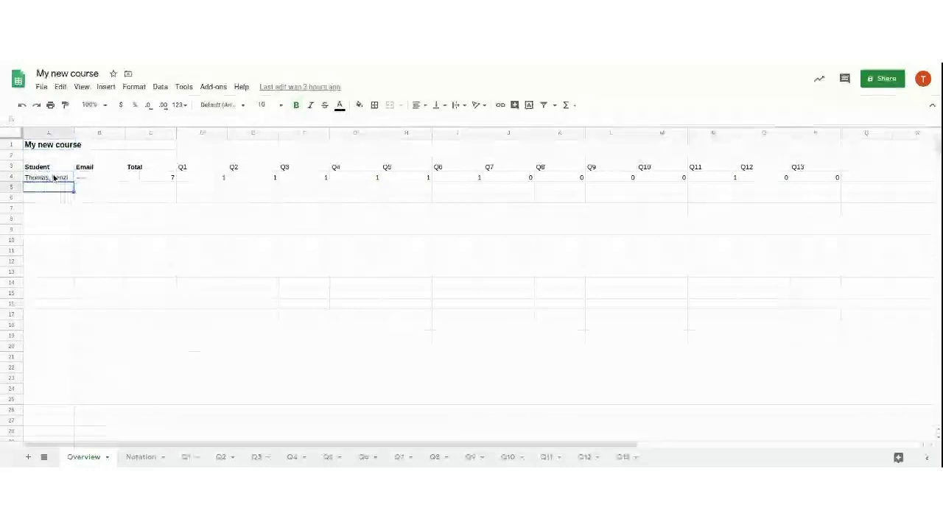
click(54, 178)
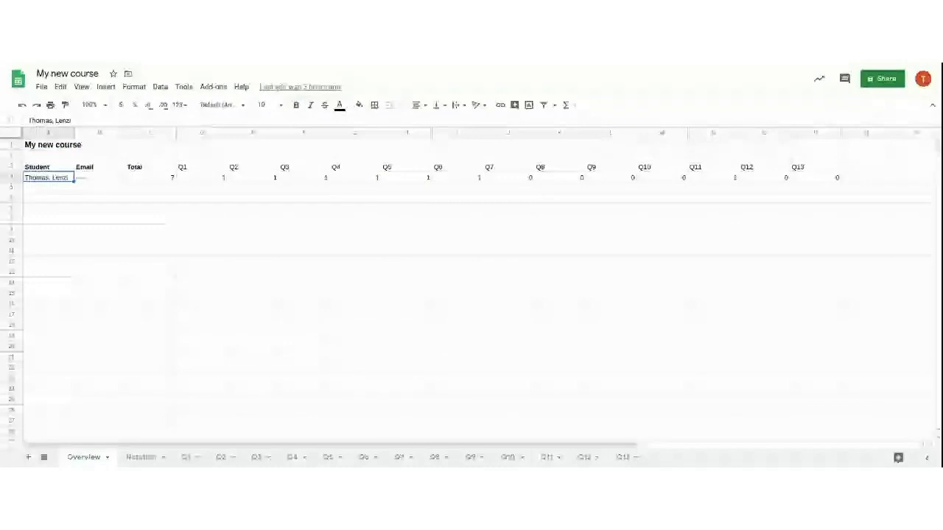
click(106, 174)
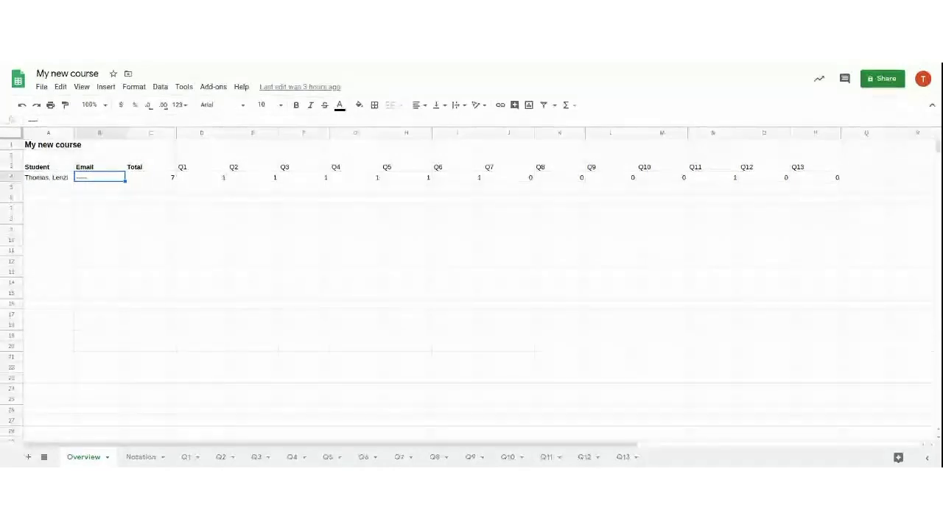
click(151, 177)
click(201, 178)
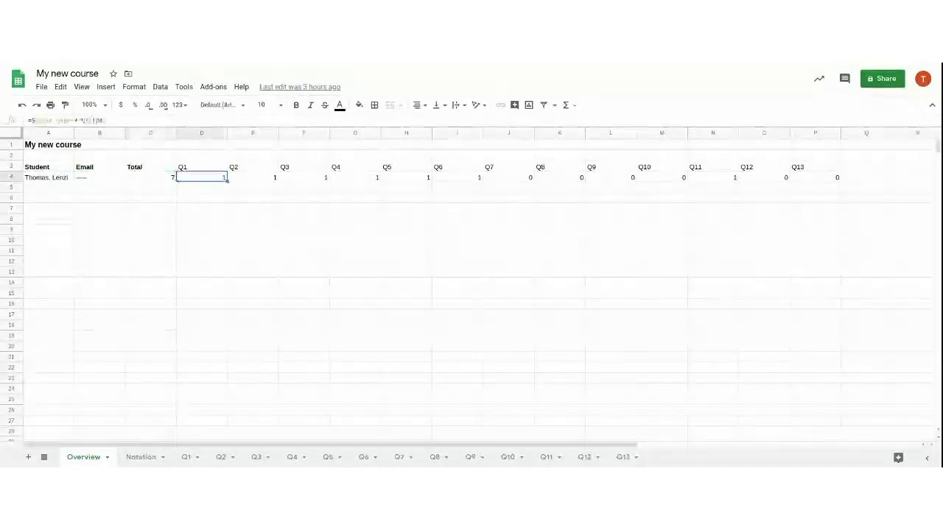
key(Right)
key(Right)
key(Right)
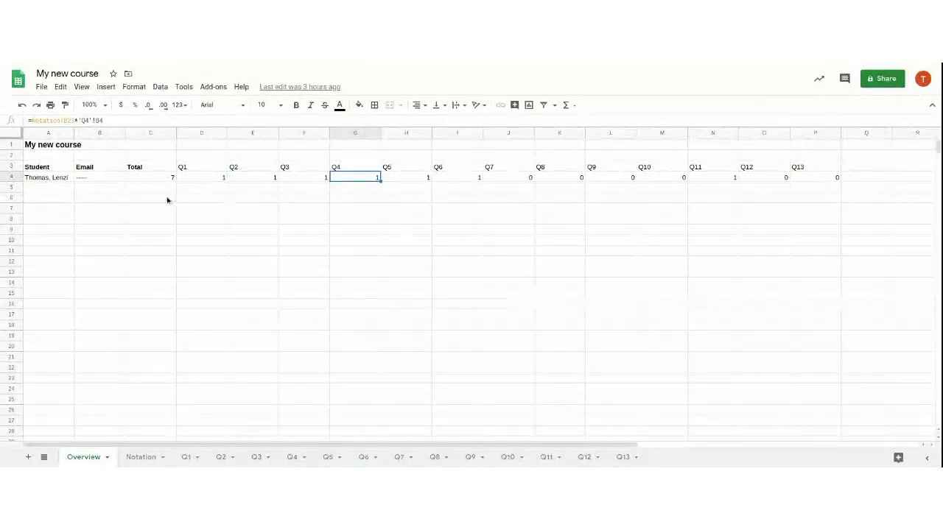
click(203, 189)
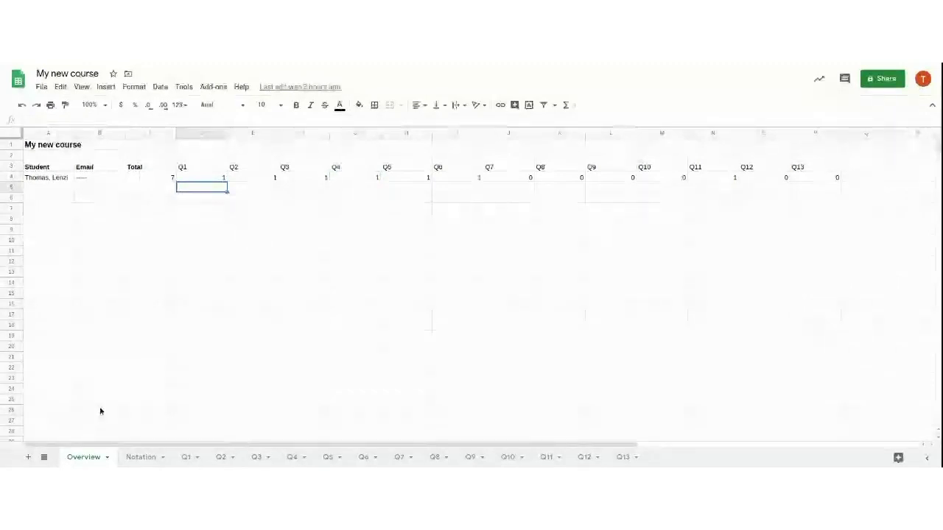
click(140, 457)
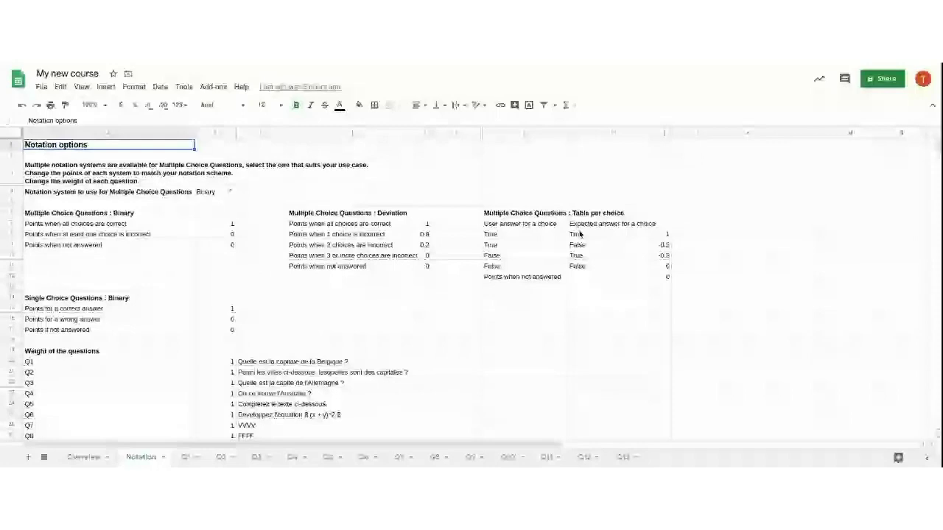
Enter 2 in B7 as the Binary points when all multiple-choice answers are correct
click(88, 223)
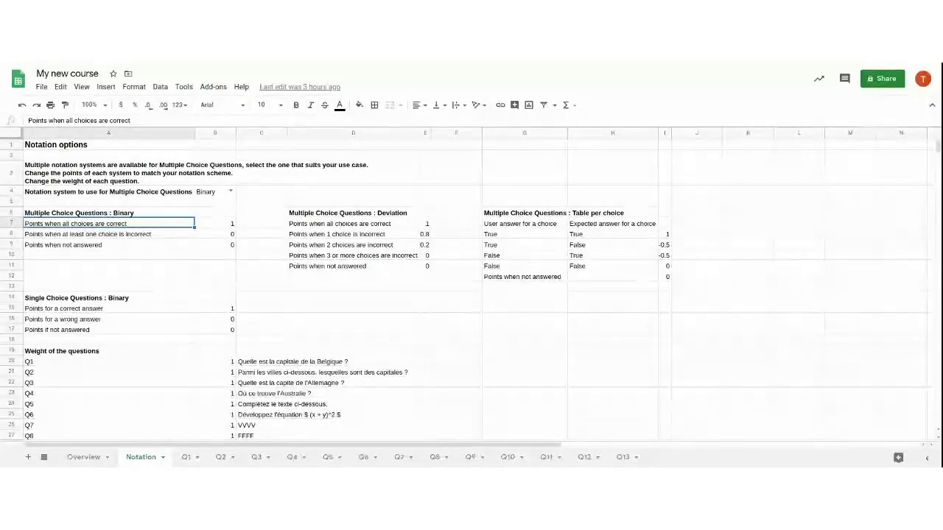
key(Right)
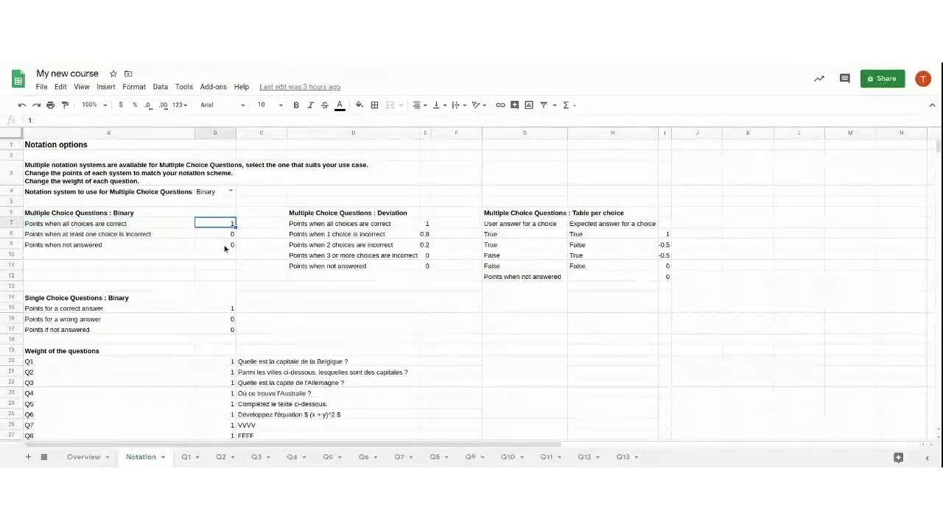
text(2)
key(Return)
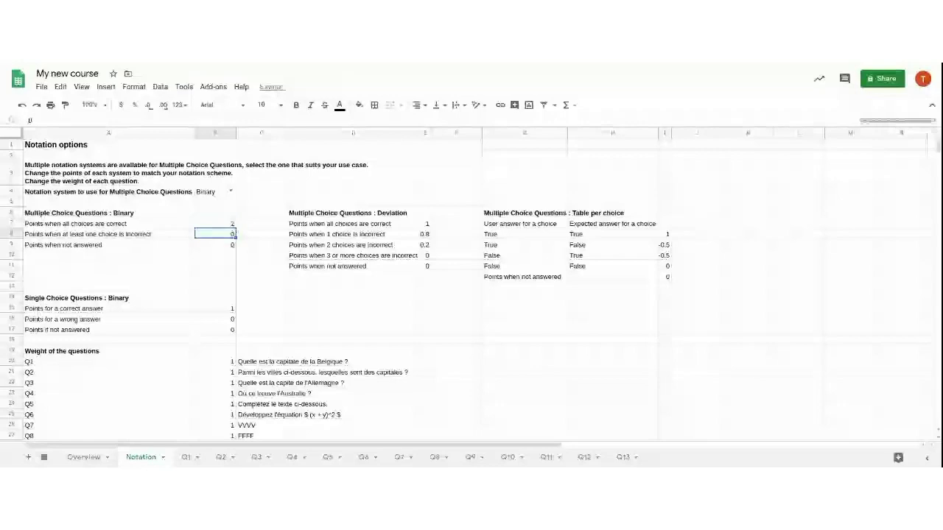
text(1)
key(Return)
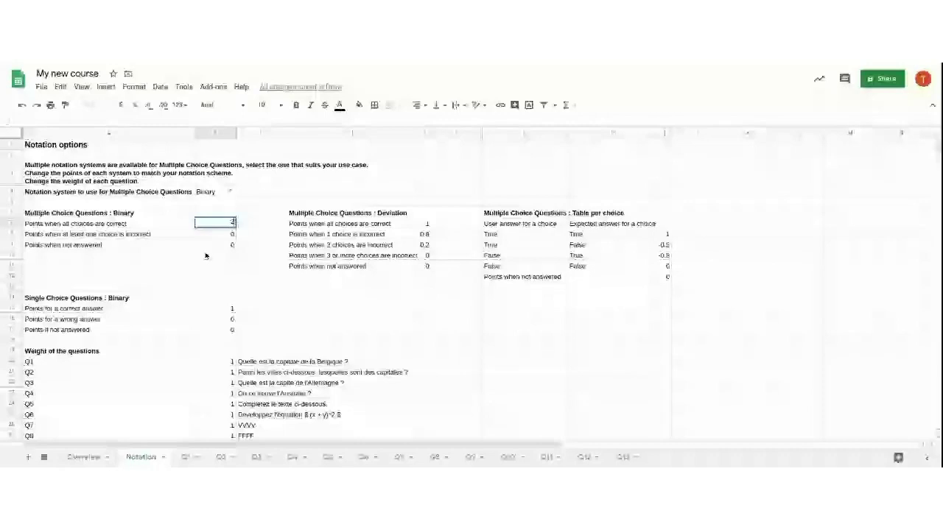
key(Return)
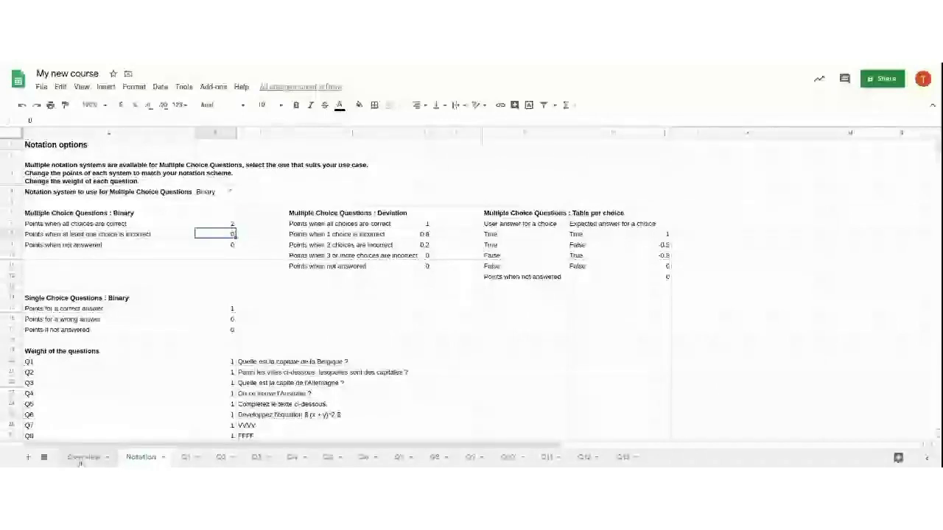
Check the student's Q2 score on Overview, then return to the Notation sheet
click(83, 457)
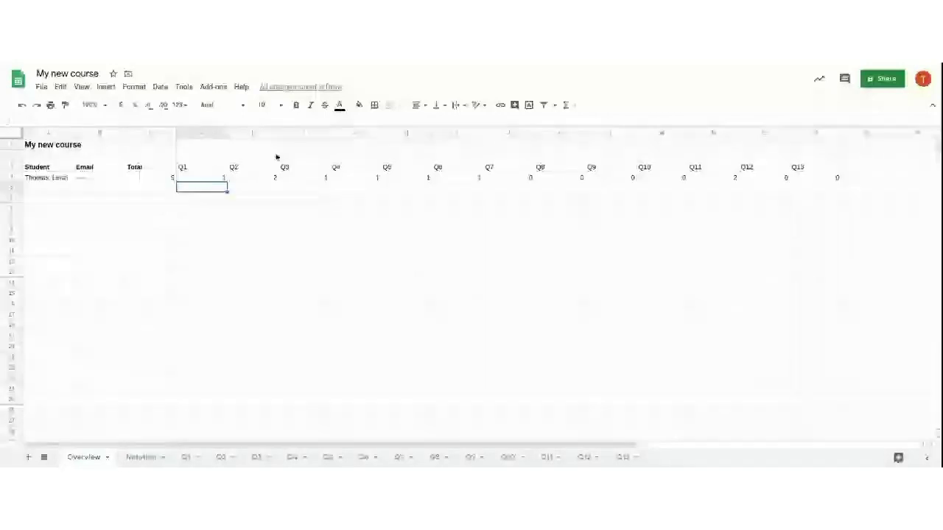
click(254, 176)
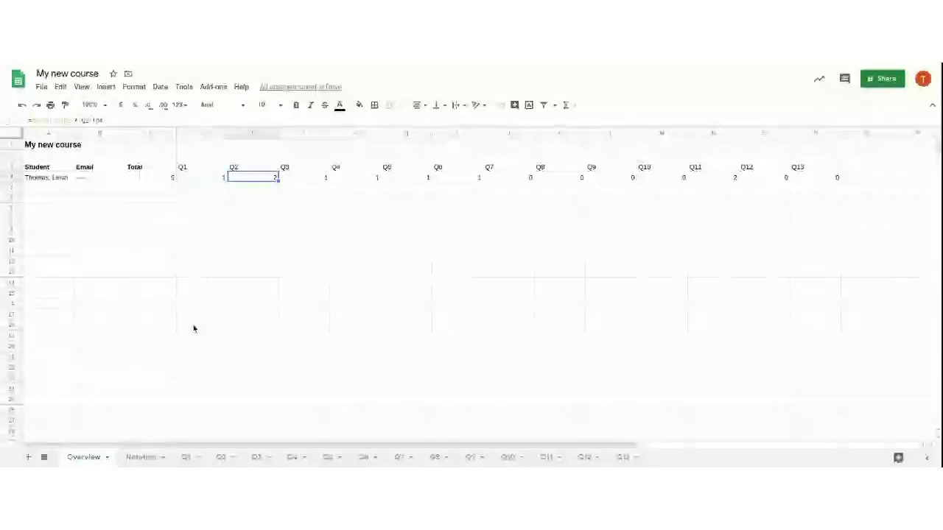
click(147, 457)
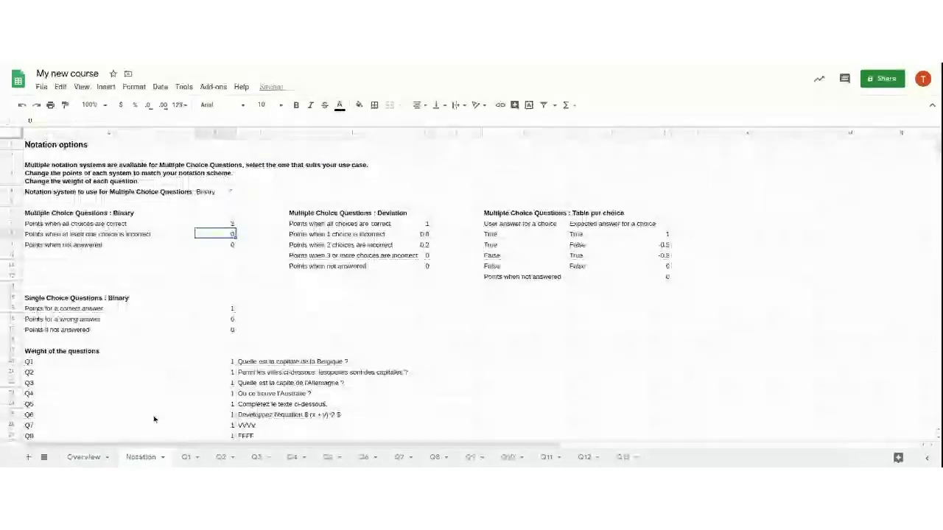
click(83, 458)
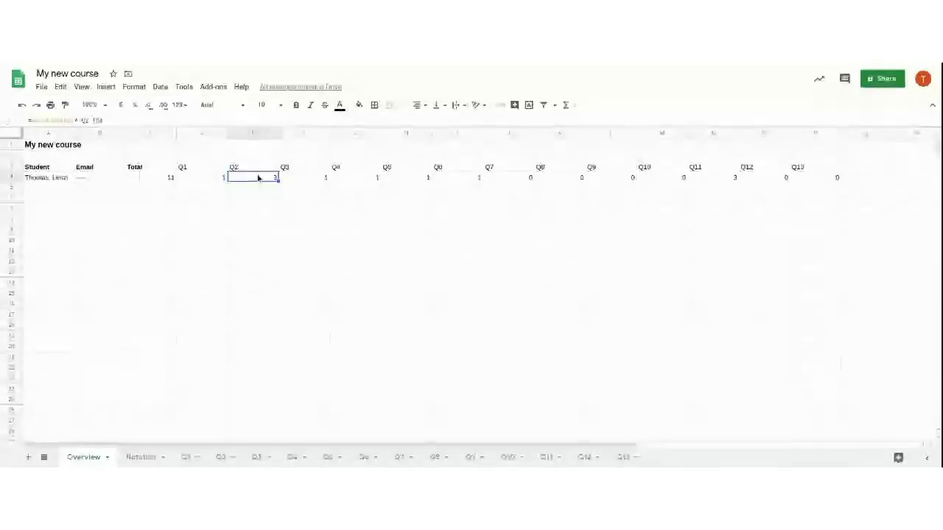
click(141, 458)
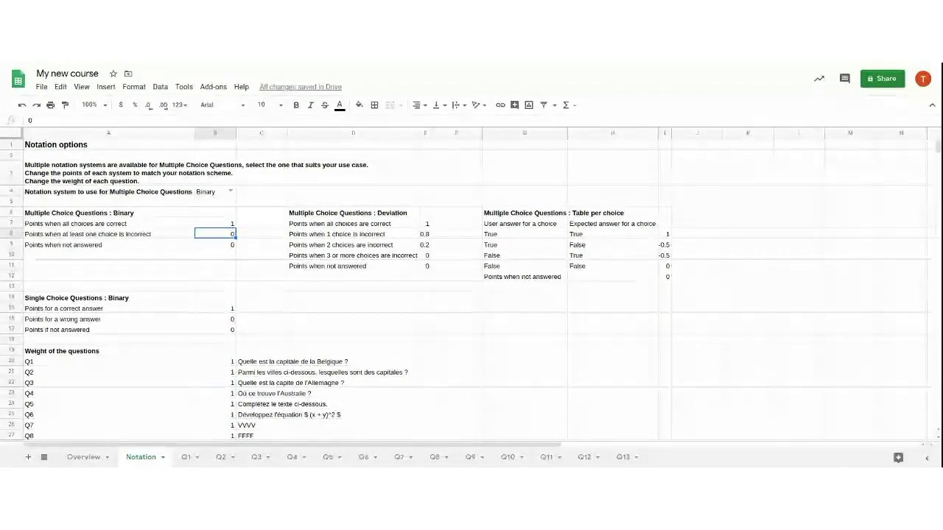
Review Deviation points for one, two and three-plus incorrect choices, plus the Table per choice columns
click(426, 233)
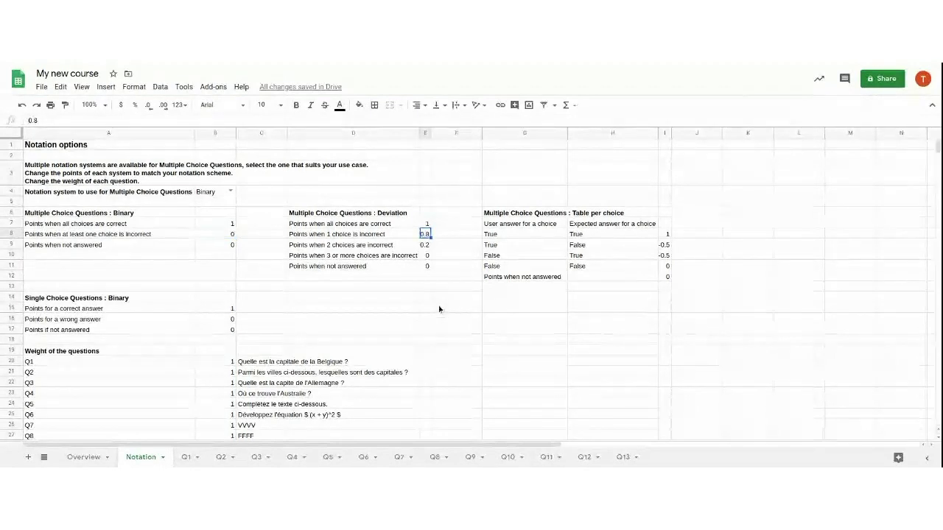
click(425, 244)
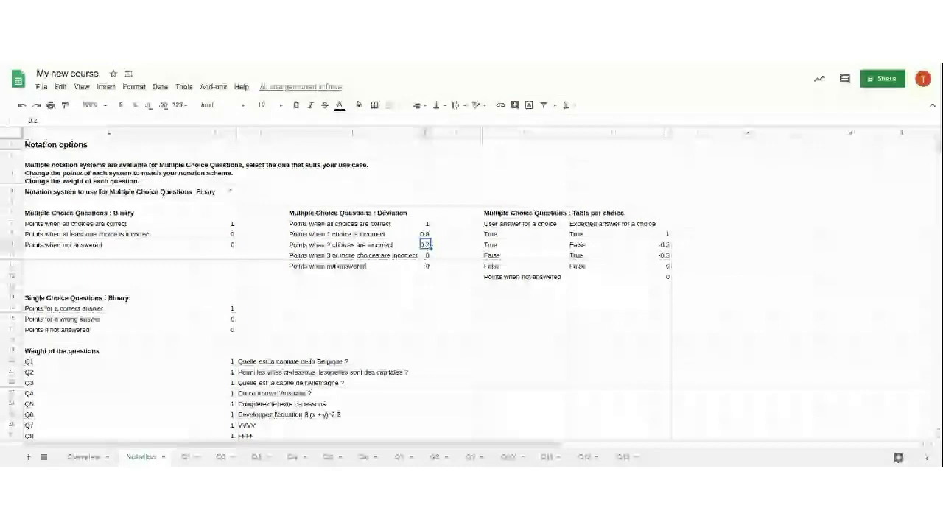
click(426, 256)
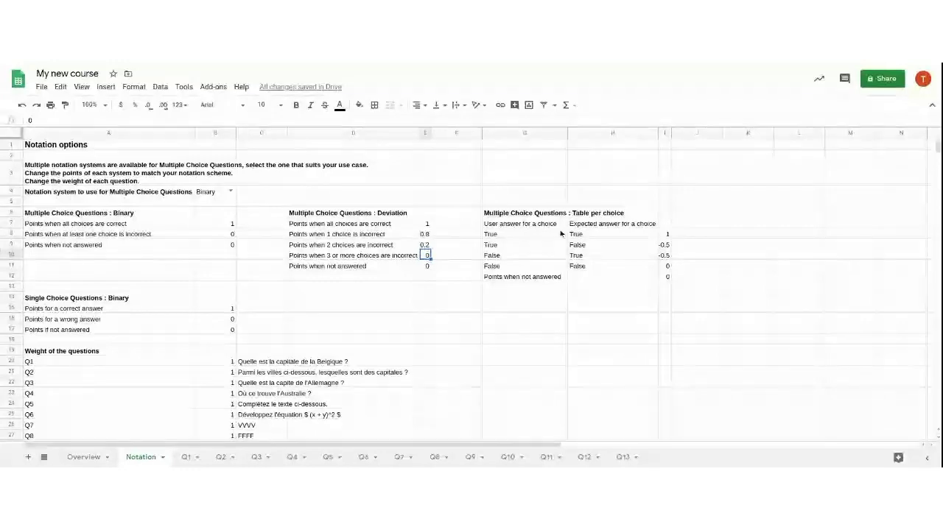
click(618, 211)
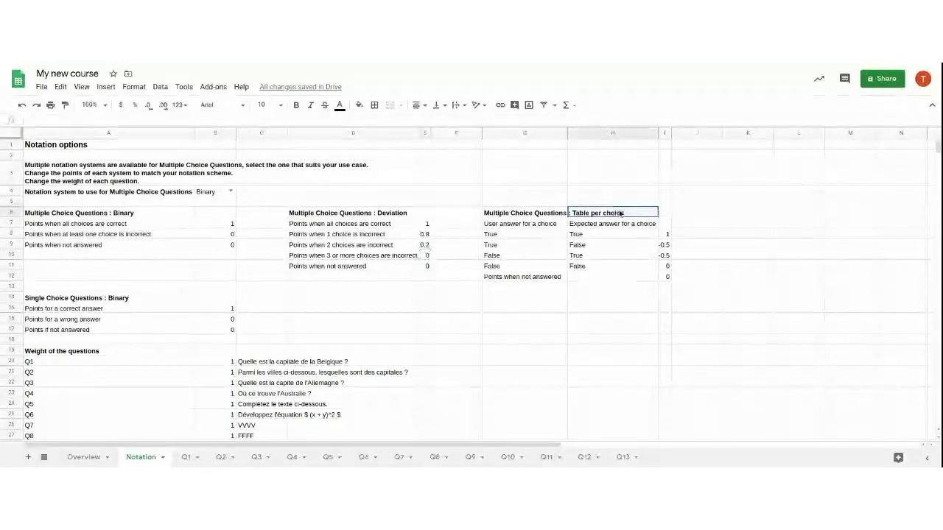
click(524, 224)
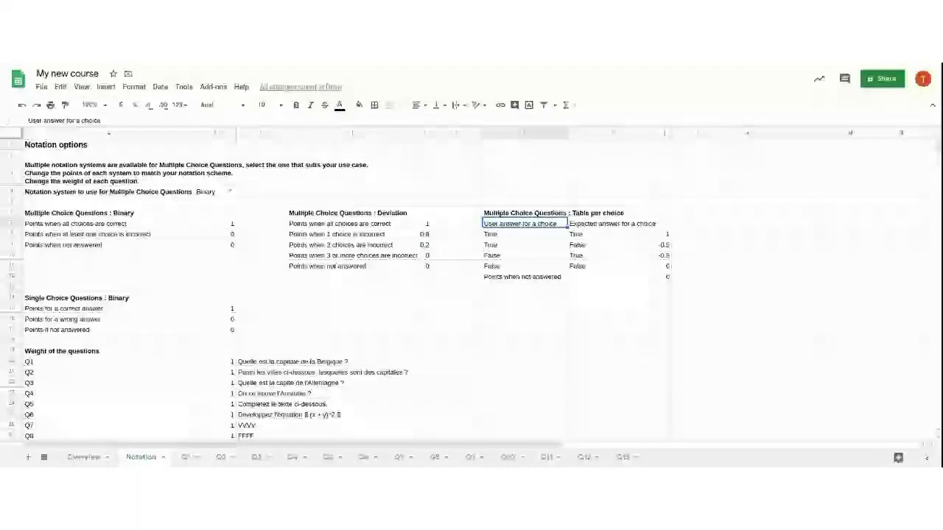
click(612, 223)
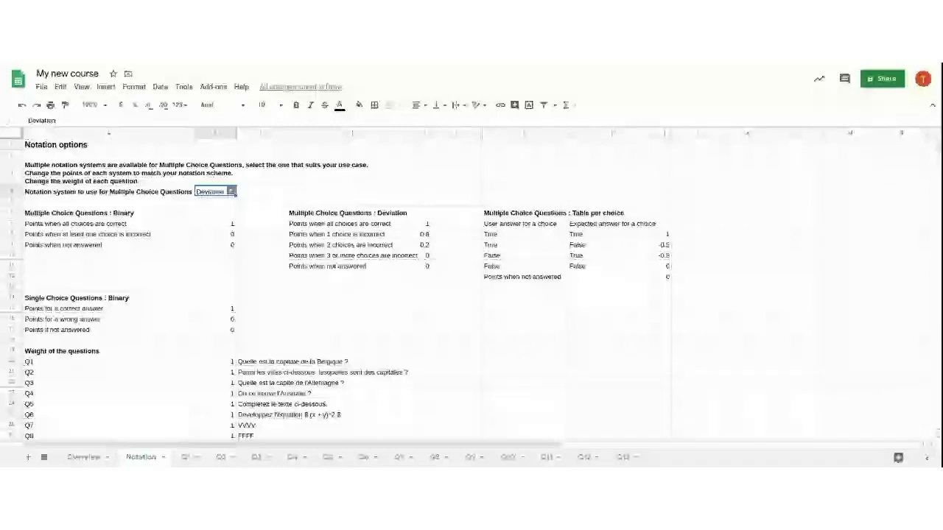
Enter 10 as the Q1 weight under Weight of the questions on the Notation sheet
scroll(198, 282, down, 1)
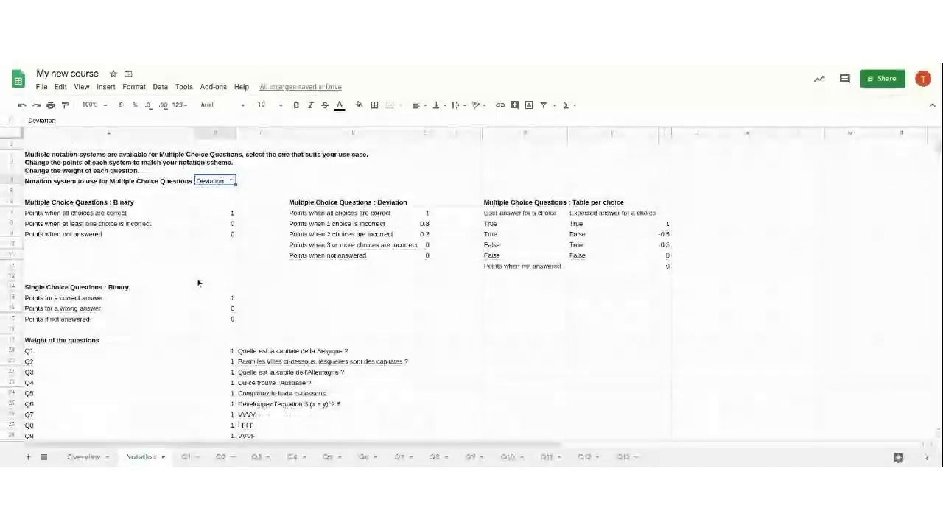
click(216, 286)
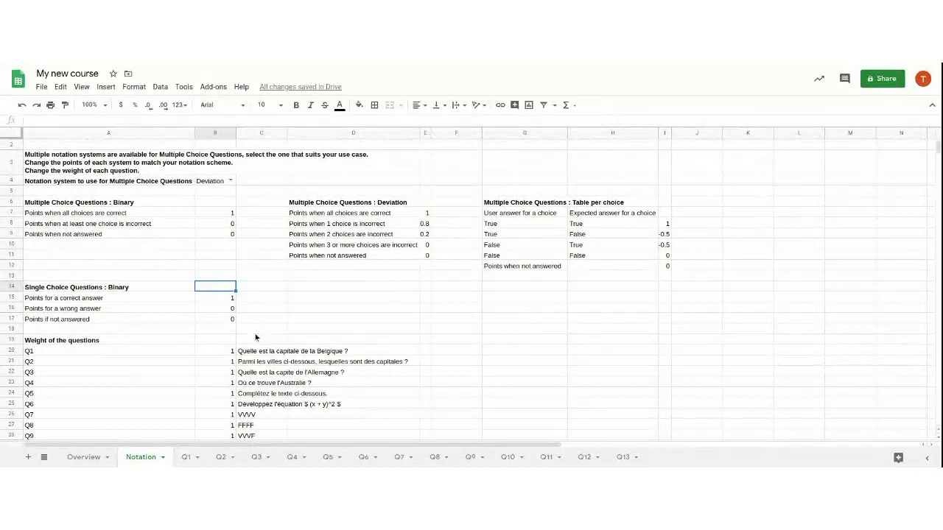
scroll(256, 338, down, 1)
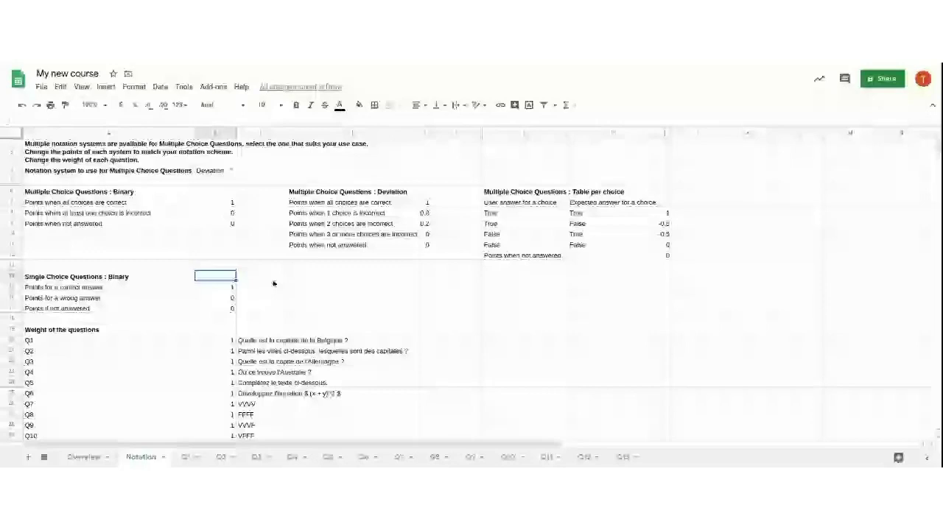
scroll(221, 309, down, 1)
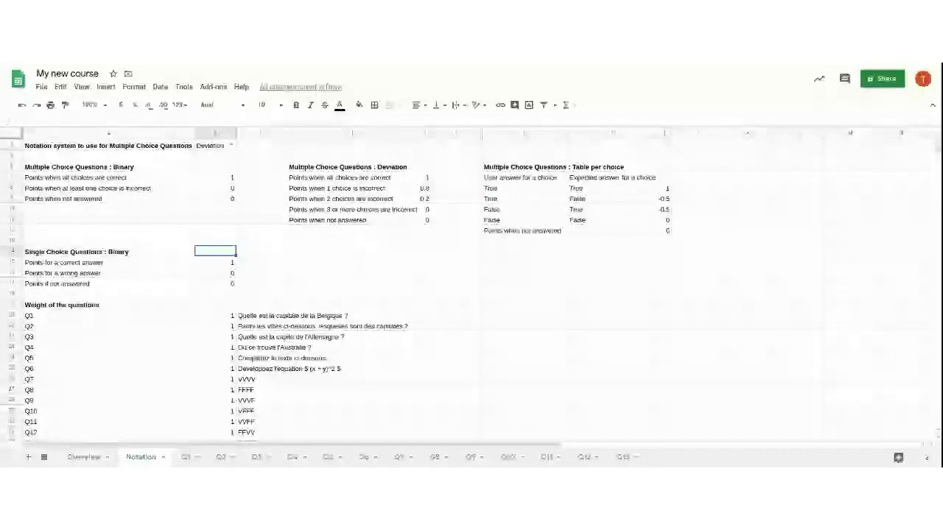
click(213, 315)
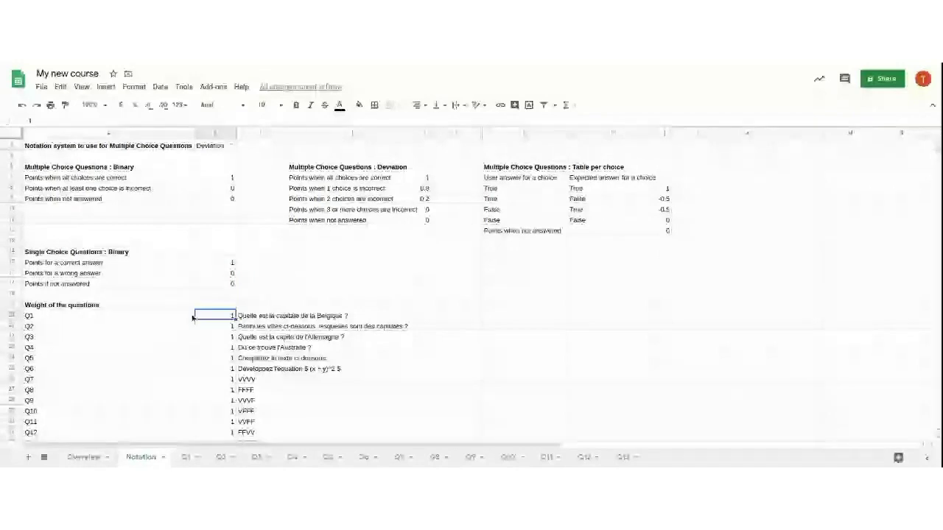
text(10)
key(Return)
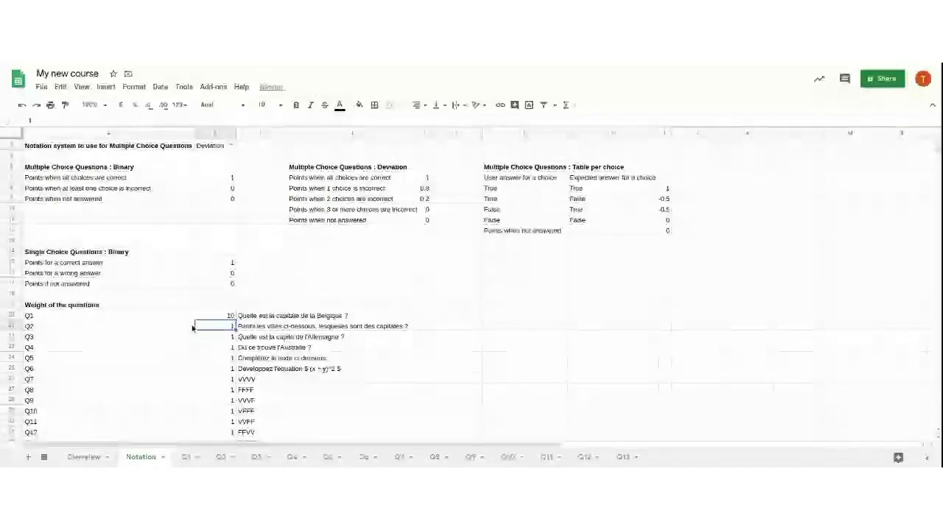
Confirm Q1 now scores 10 on Overview, then go via Notation to the Q1 sheet
click(82, 457)
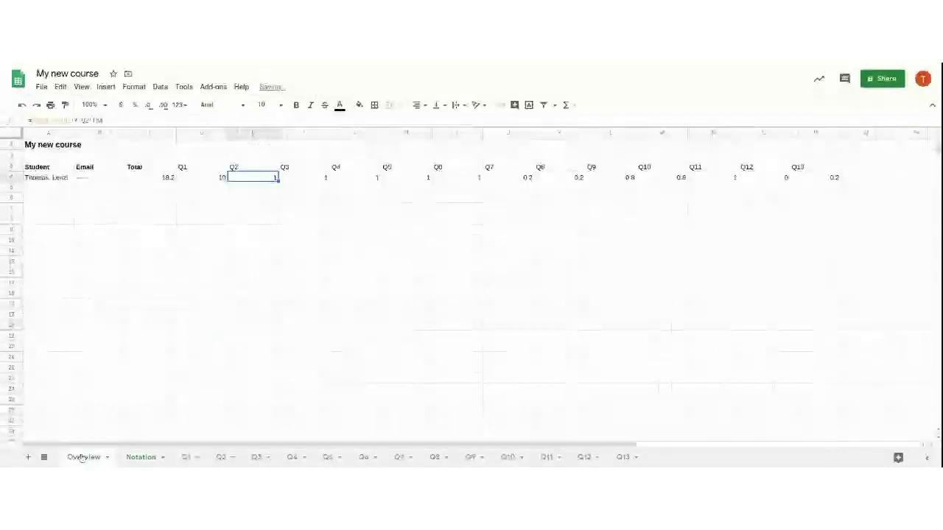
click(218, 179)
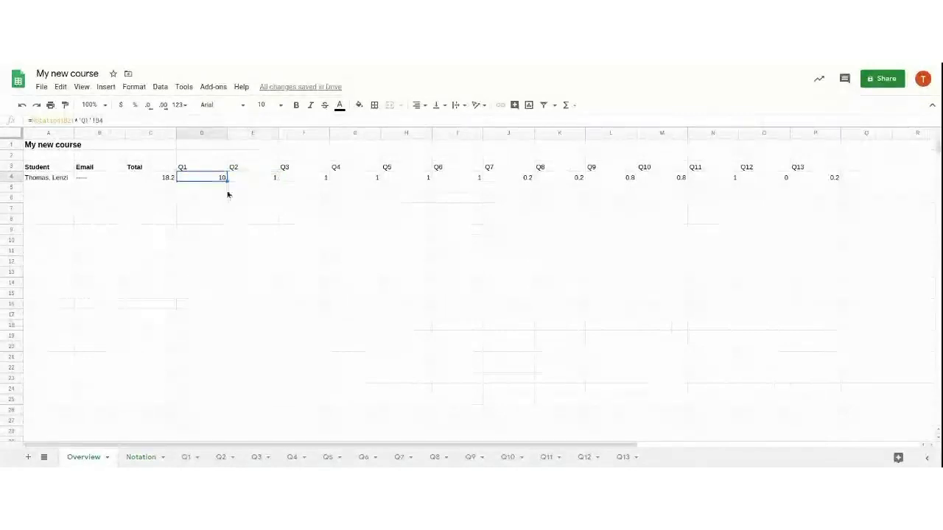
click(140, 458)
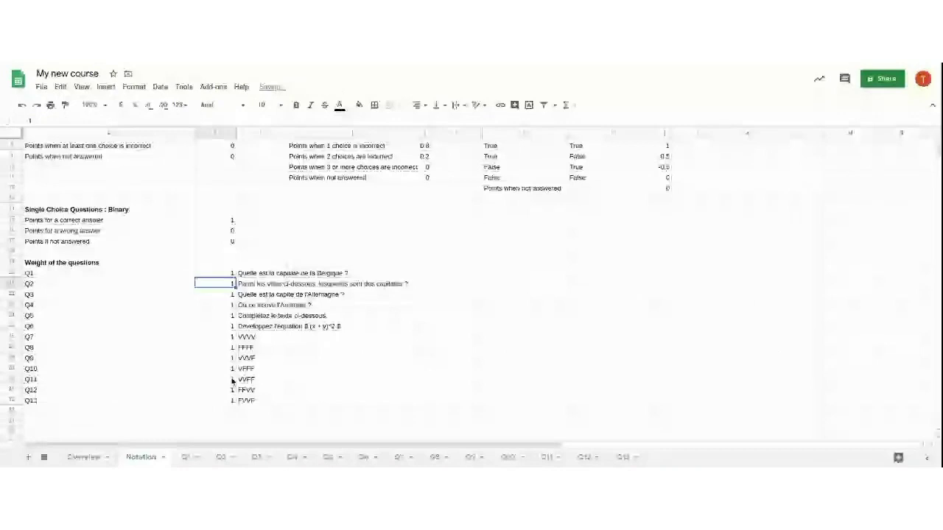
scroll(232, 381, up, 3)
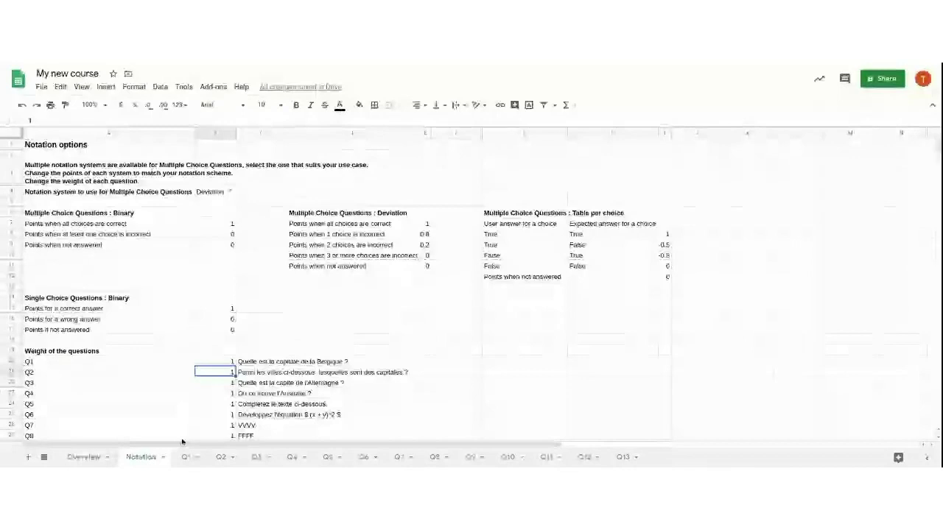
click(186, 456)
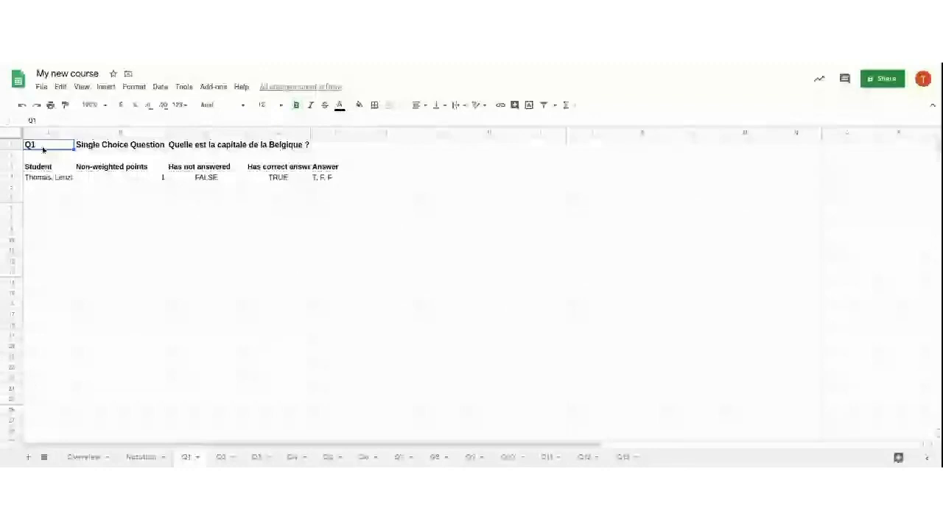
Review Q1's question text, non-weighted points, answered and correct-answer values, then open Q2
click(193, 147)
click(55, 178)
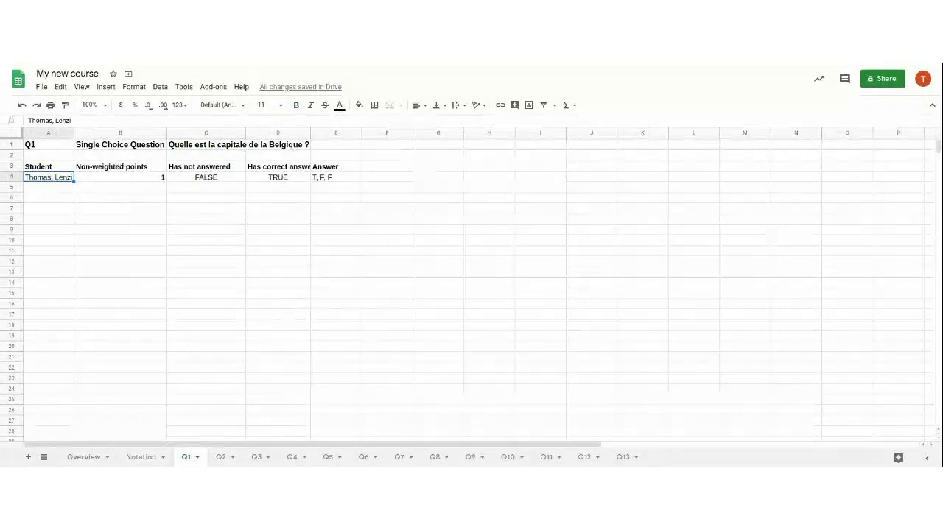
click(151, 179)
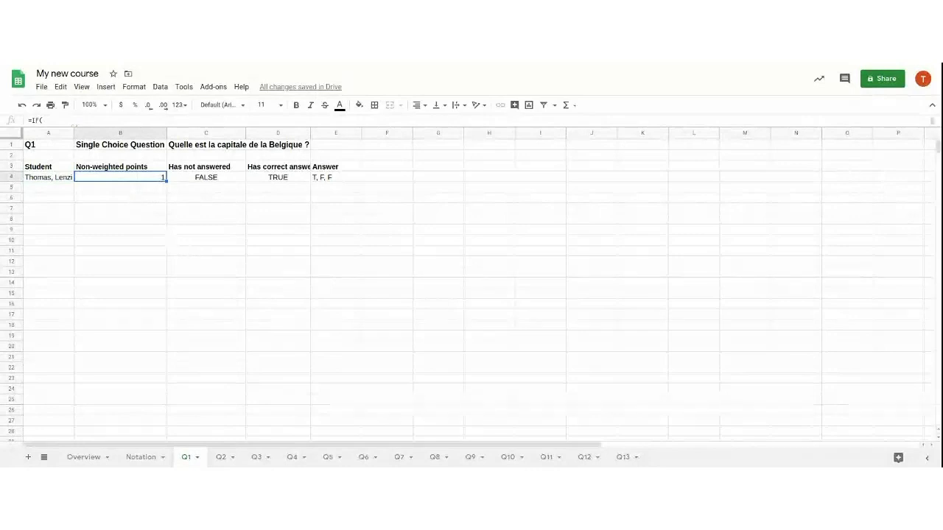
click(206, 177)
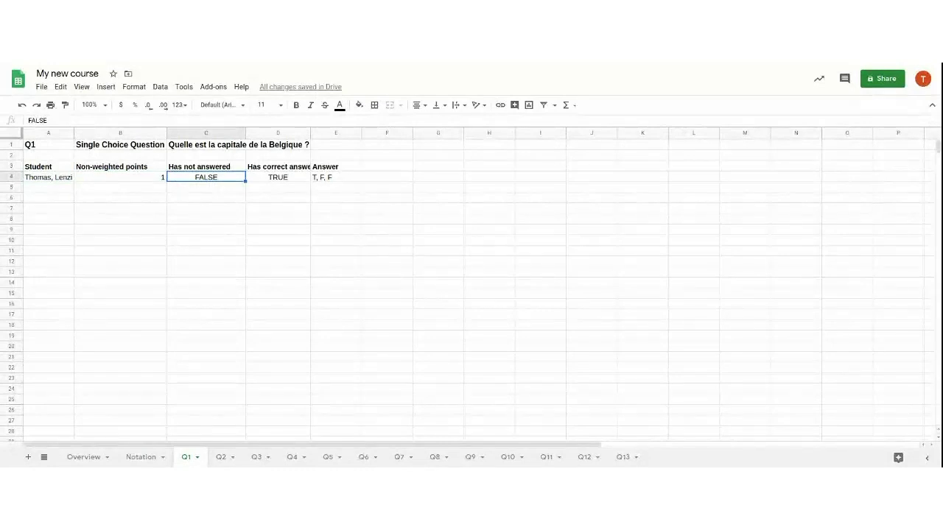
click(276, 180)
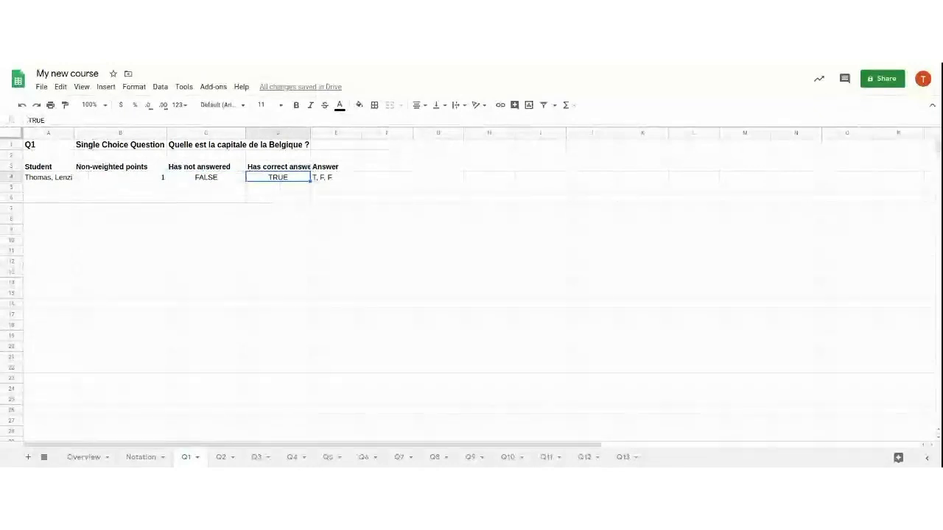
key(Right)
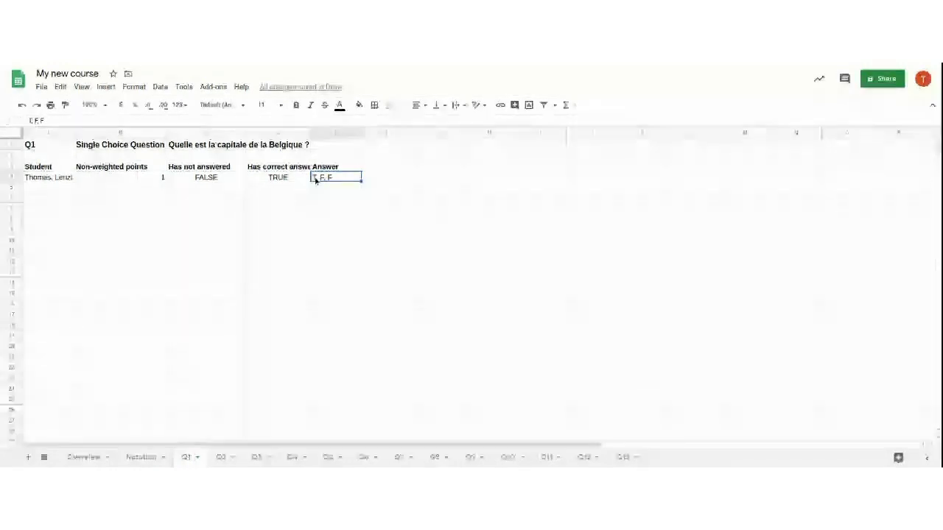
click(223, 458)
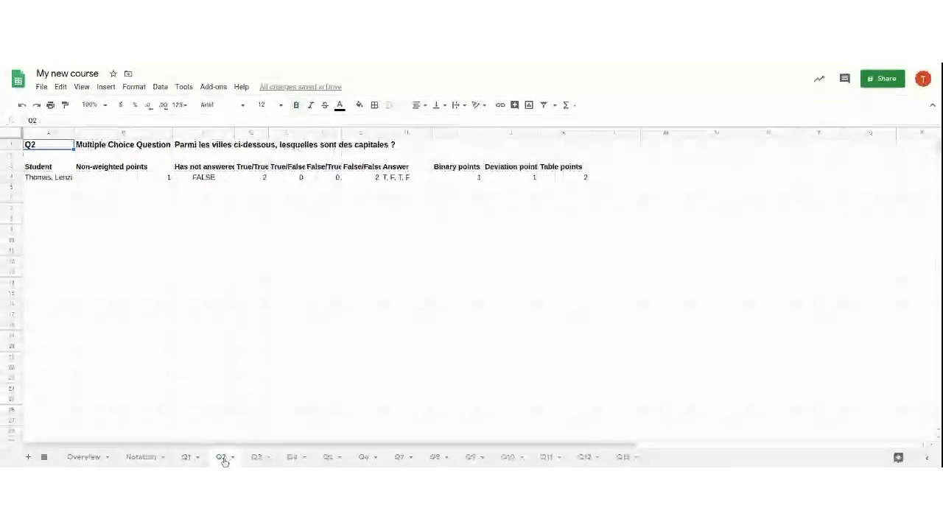
Check Q2's True/True and True/False counts, Binary points and non-weighted score, then move to Q3
click(251, 177)
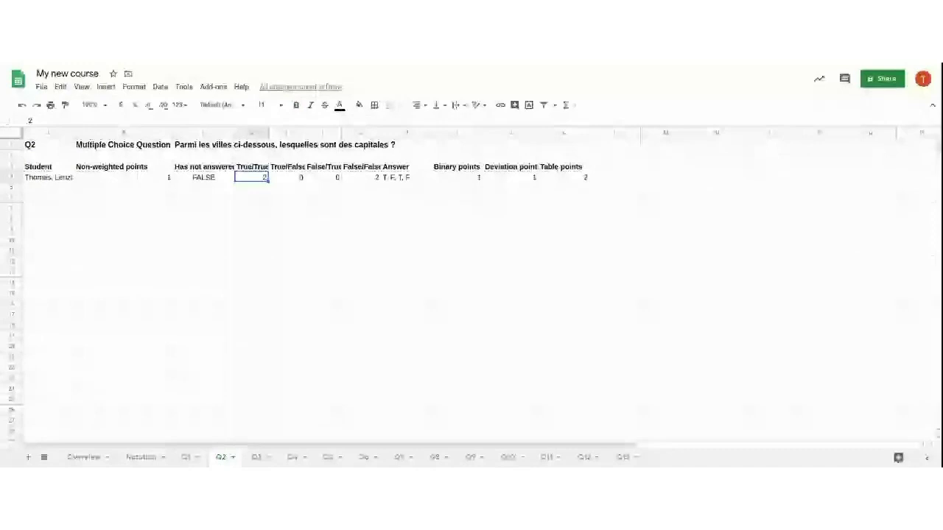
click(282, 184)
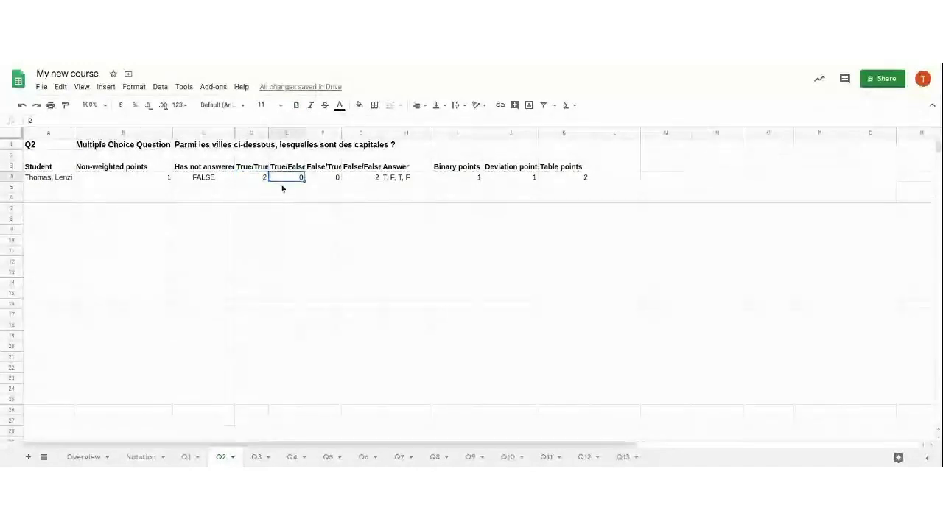
key(Right)
key(Right)
key(Right)
key(Right)
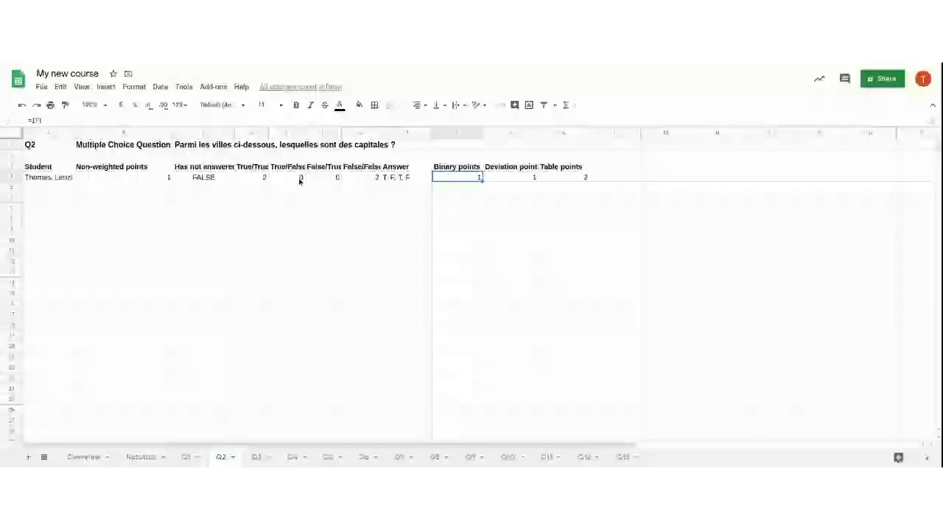
click(128, 180)
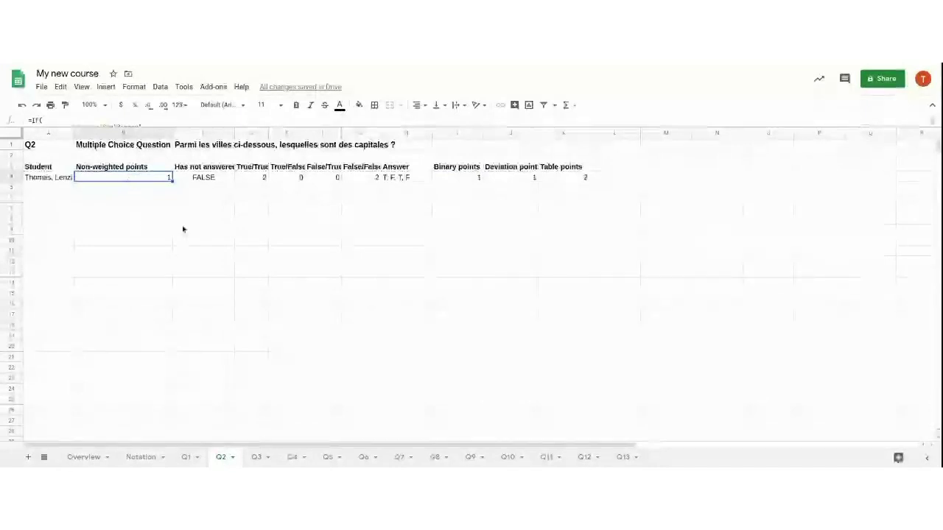
key(ctrl+shift+Page_Down)
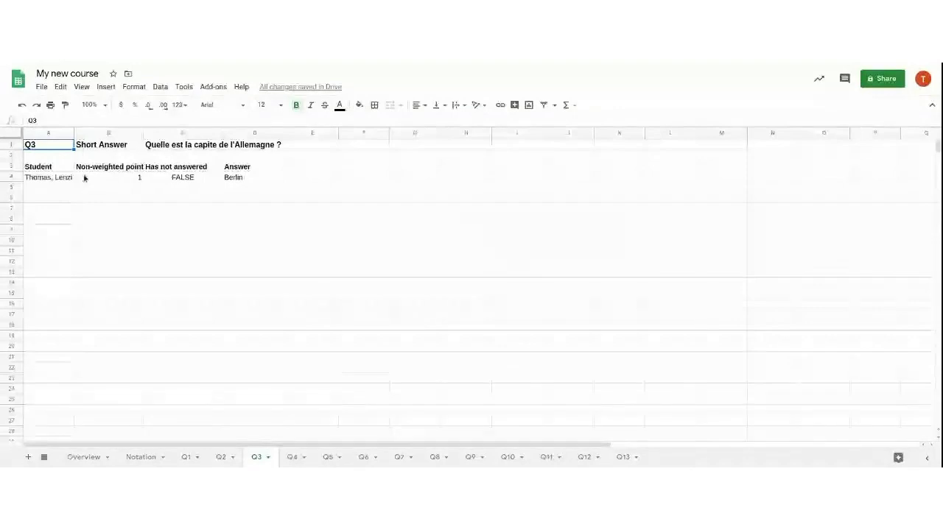
Change the Q3 answer in D4 from Berlin to 'à Berlin'
click(117, 177)
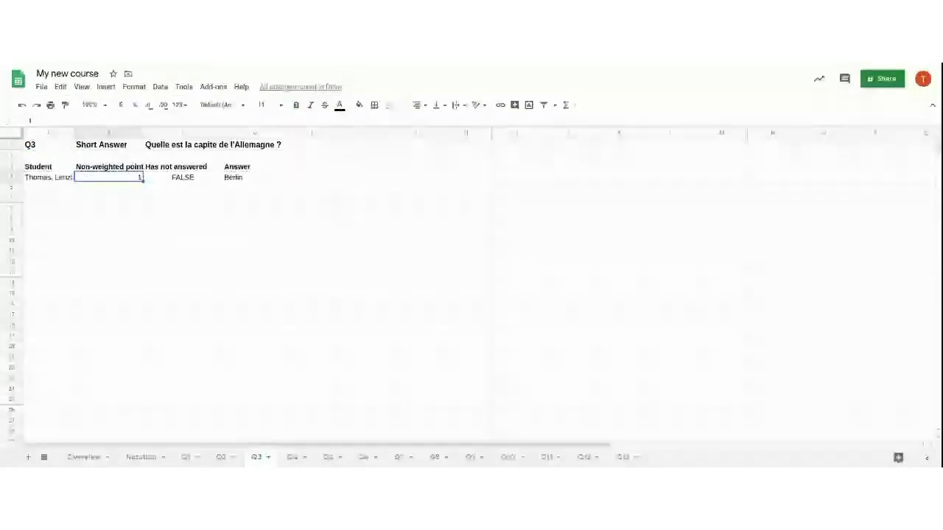
click(254, 178)
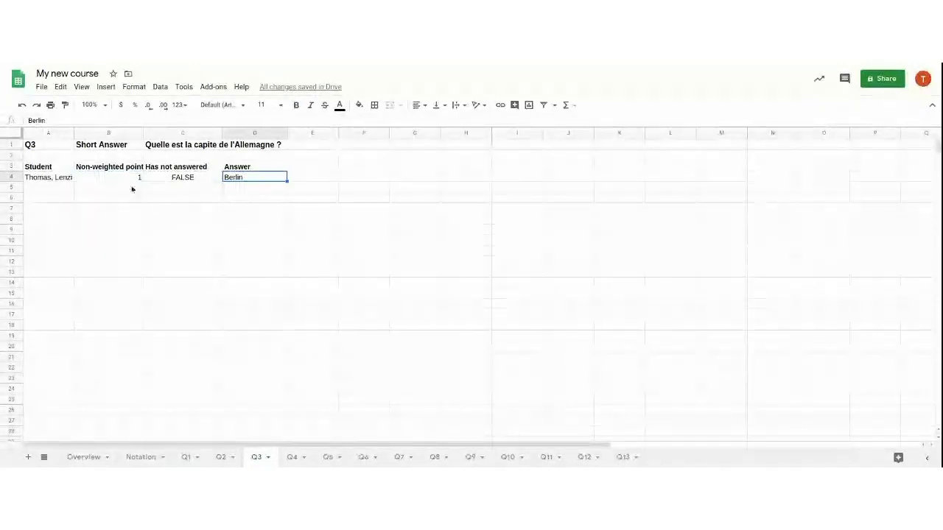
double_click(250, 179)
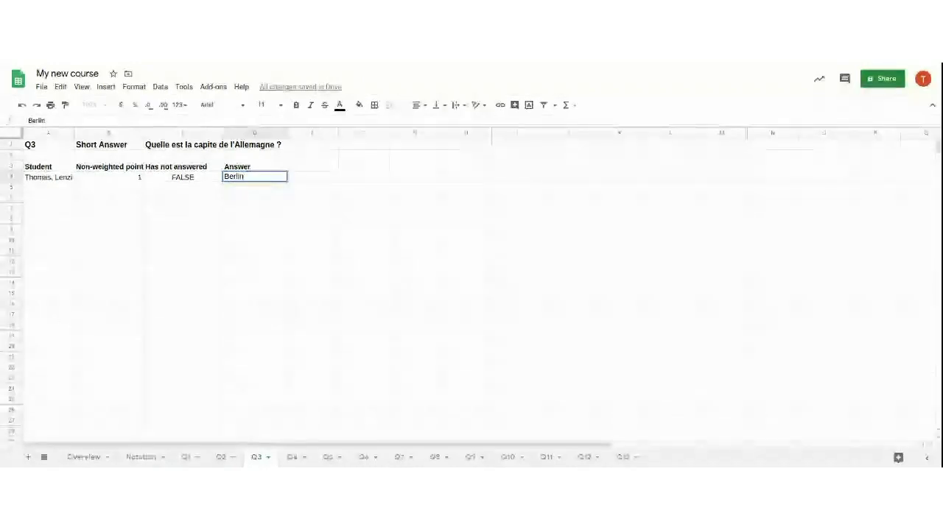
text(à)
key(Return)
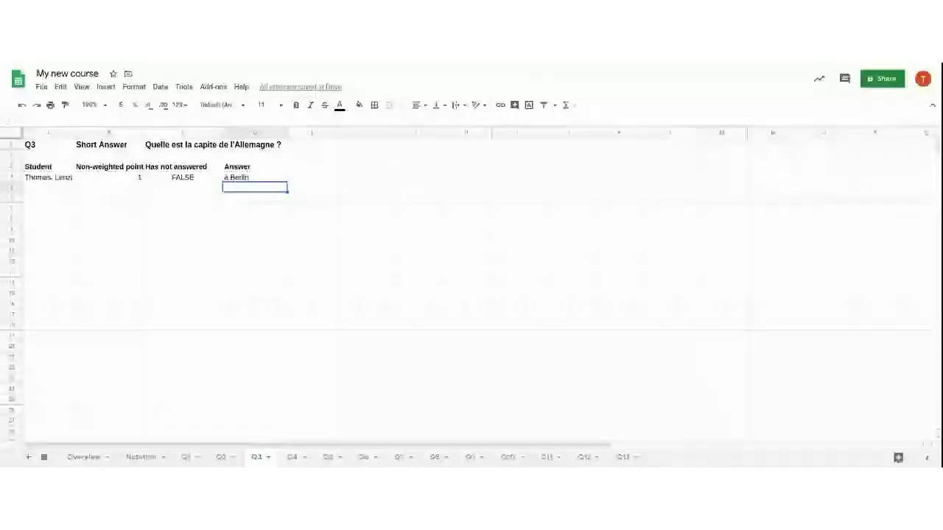
Set the Q3 score in B4 to 0, then restore it to 1
click(254, 177)
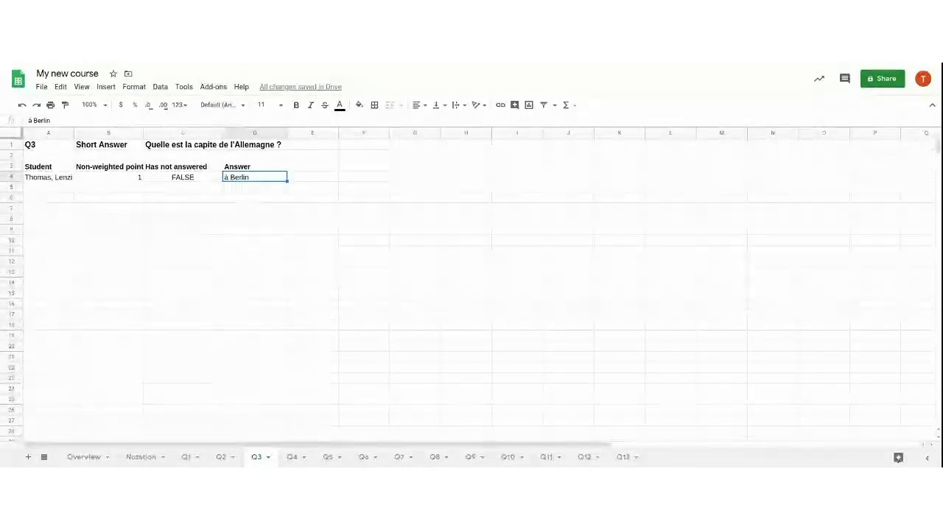
click(183, 176)
click(109, 177)
text(0)
key(Return)
click(183, 176)
click(236, 176)
click(183, 176)
click(108, 176)
text(1)
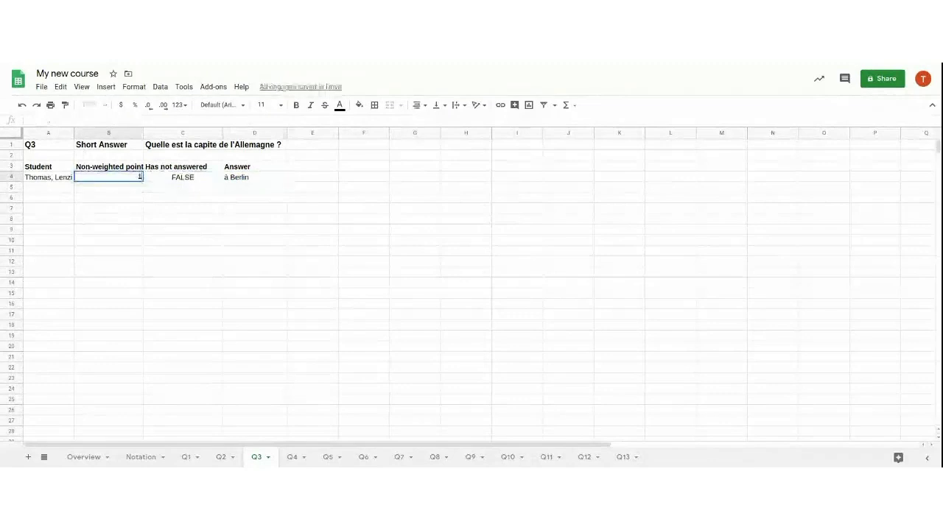
key(ctrl+Return)
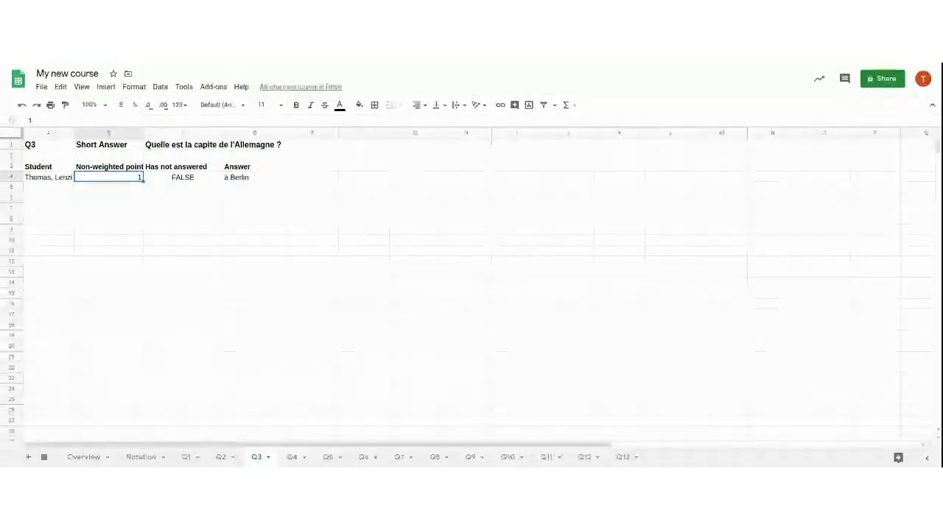
key(Right)
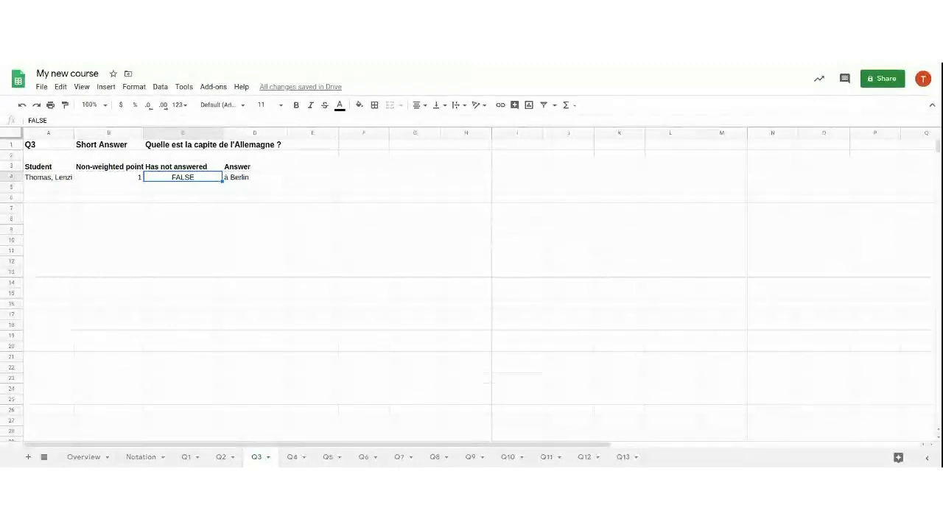
Recheck the Q3 score and Has not answered value, then open the Q4 sheet
click(109, 177)
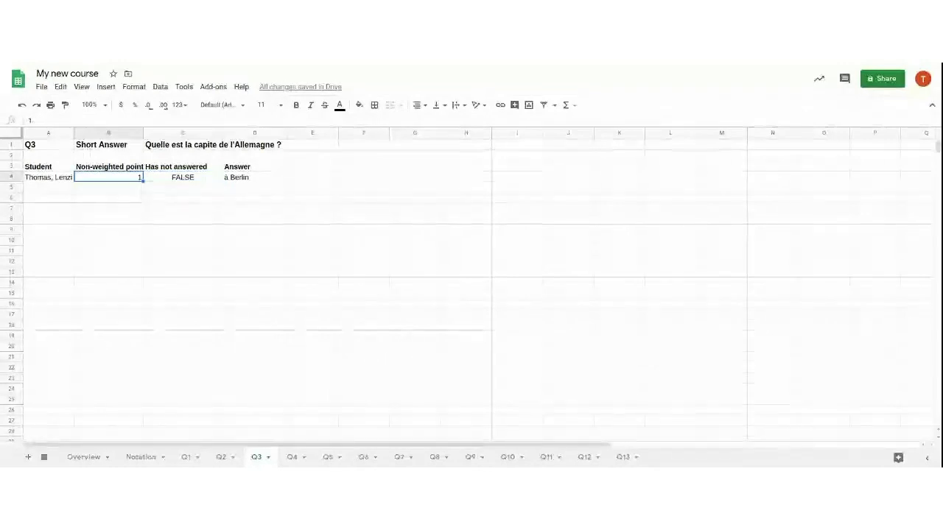
click(183, 177)
click(108, 176)
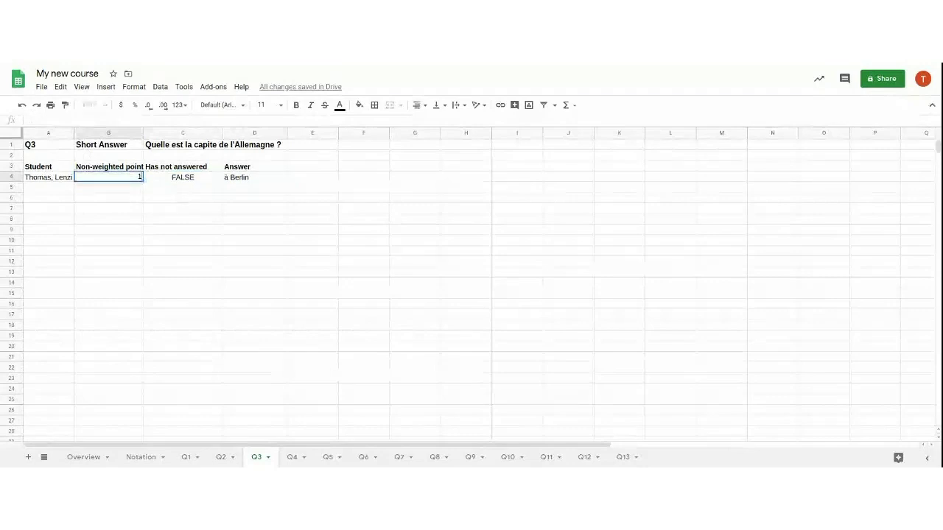
click(109, 187)
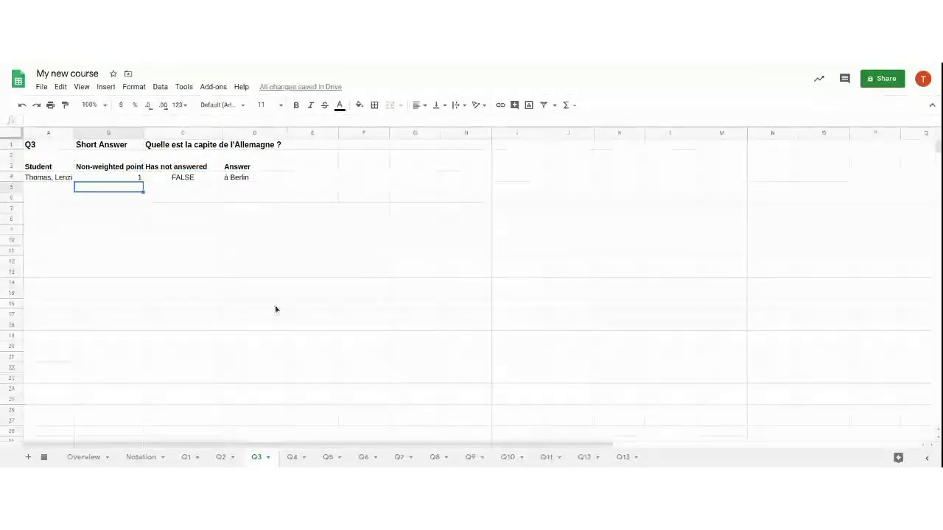
click(293, 458)
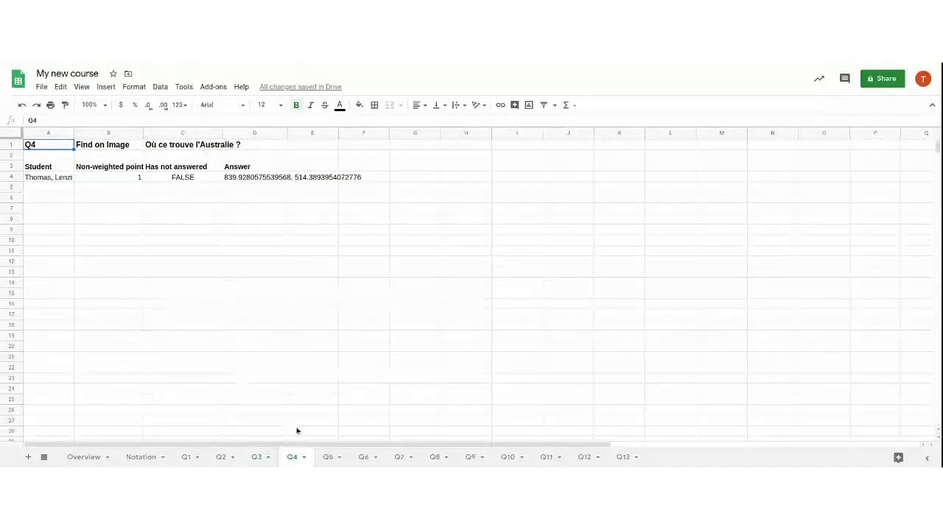
Read the Q5 answer 'Londres, Paris', then move on to the Q6 sheet
click(330, 459)
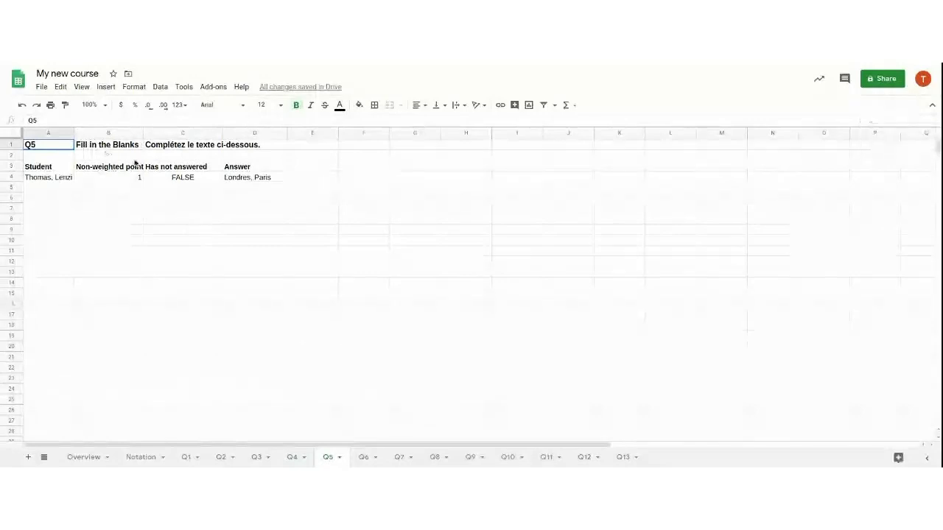
click(239, 178)
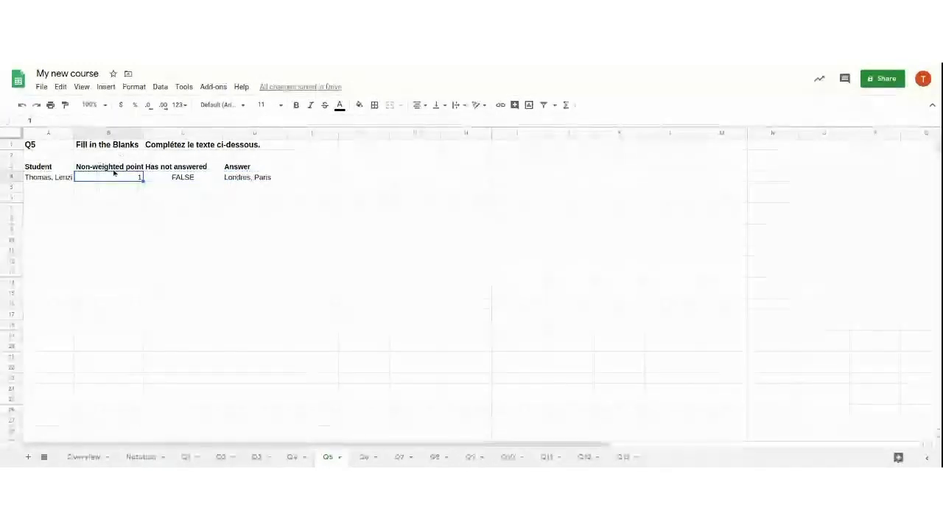
click(364, 457)
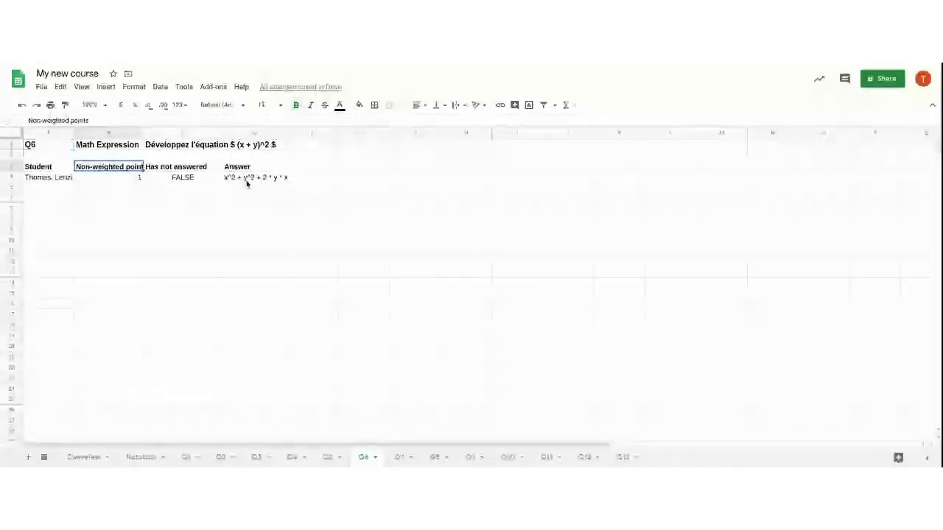
Enter 0 as the Q6 non-weighted score in B4 and check Overview's total of 8.2
key(Down)
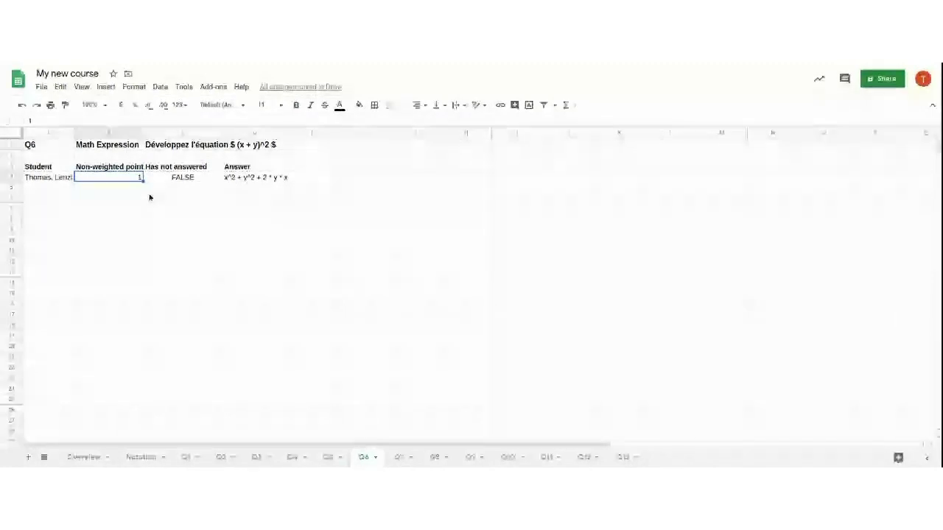
text(0)
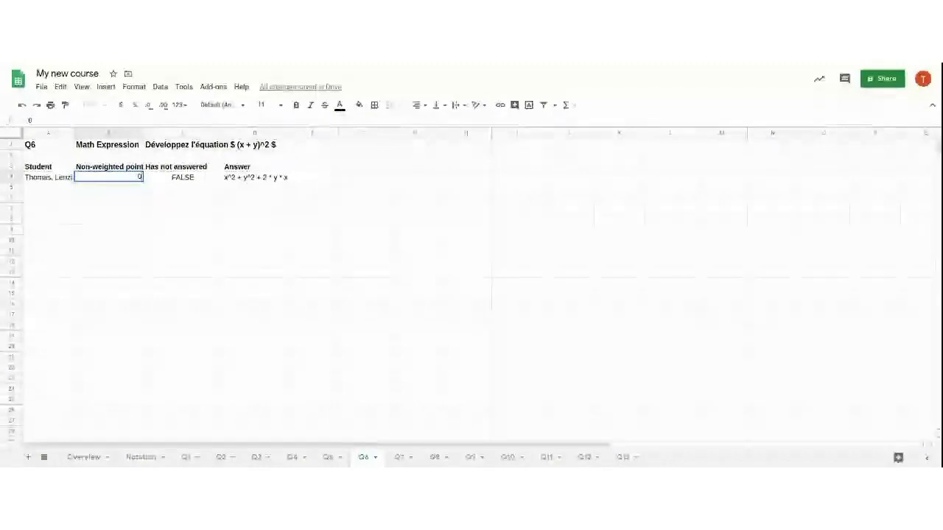
key(Return)
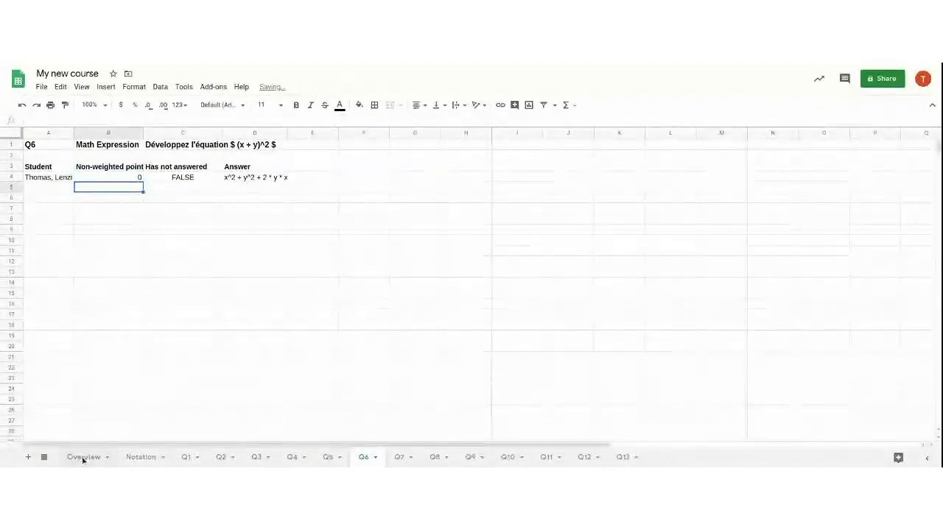
click(84, 457)
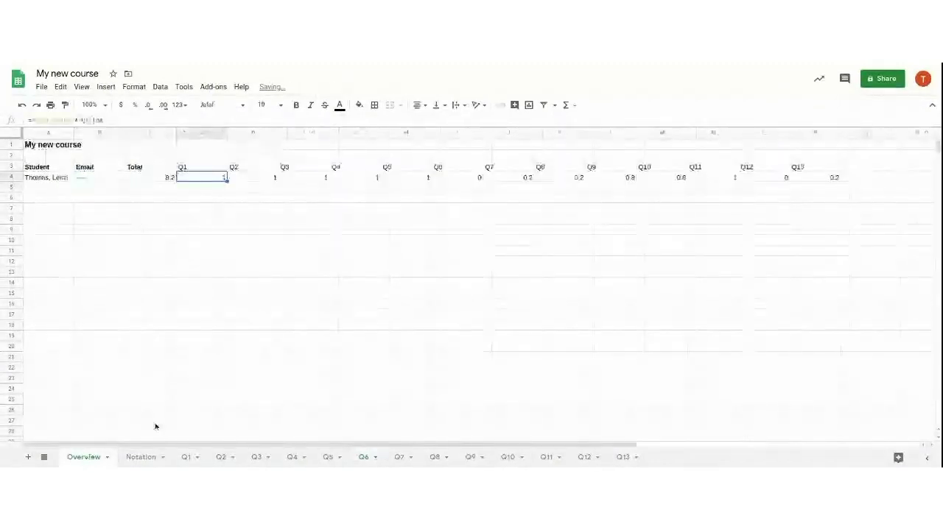
Inspect the Q6 result in Overview column I (cell I4), then go to the Q6 sheet
click(458, 177)
click(464, 132)
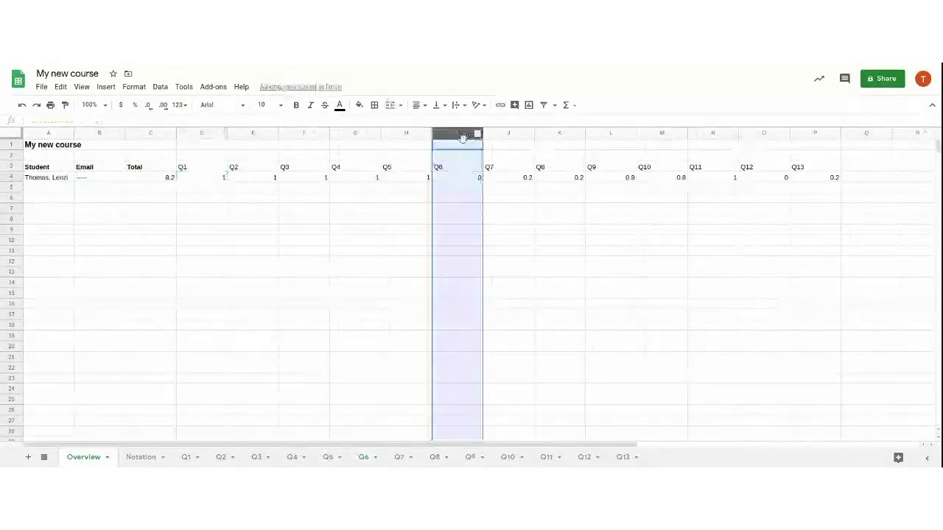
click(460, 179)
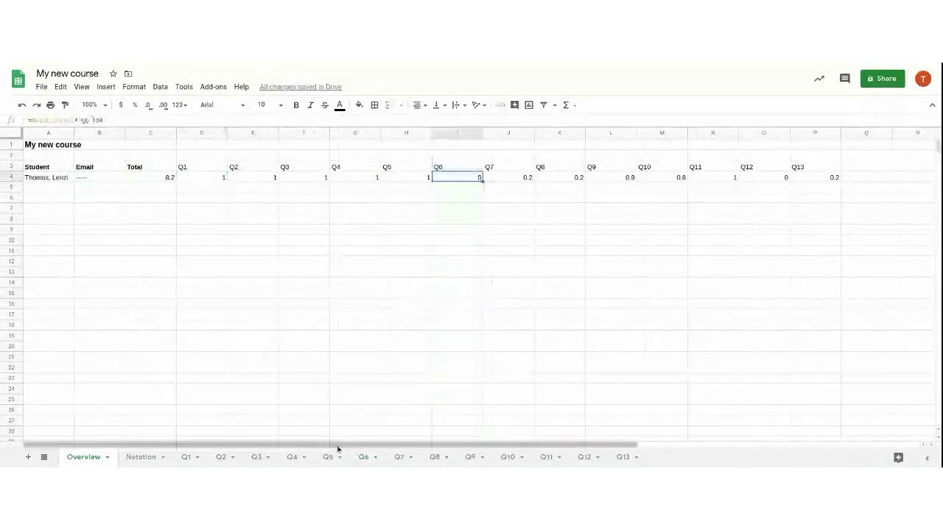
click(364, 458)
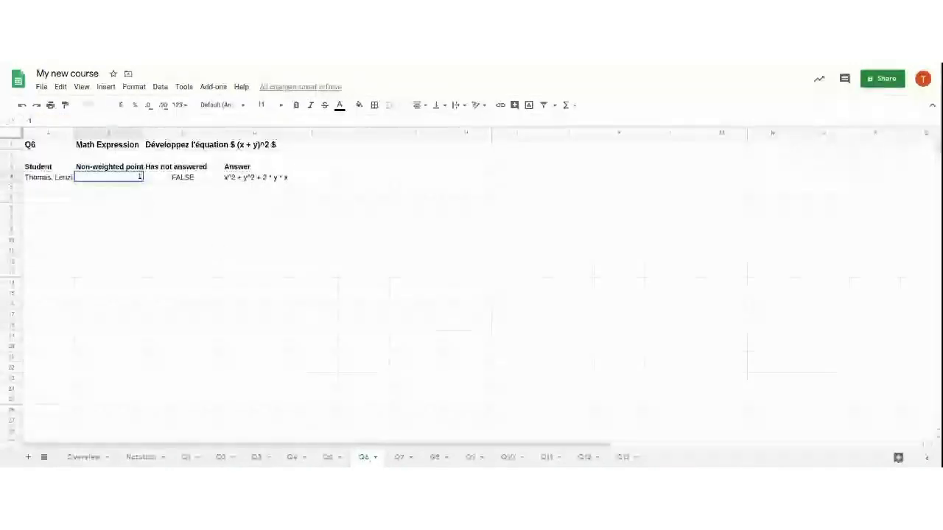
Back on Overview, confirm I4 shows Q6 at 1 and the student's total is 9.2
click(81, 457)
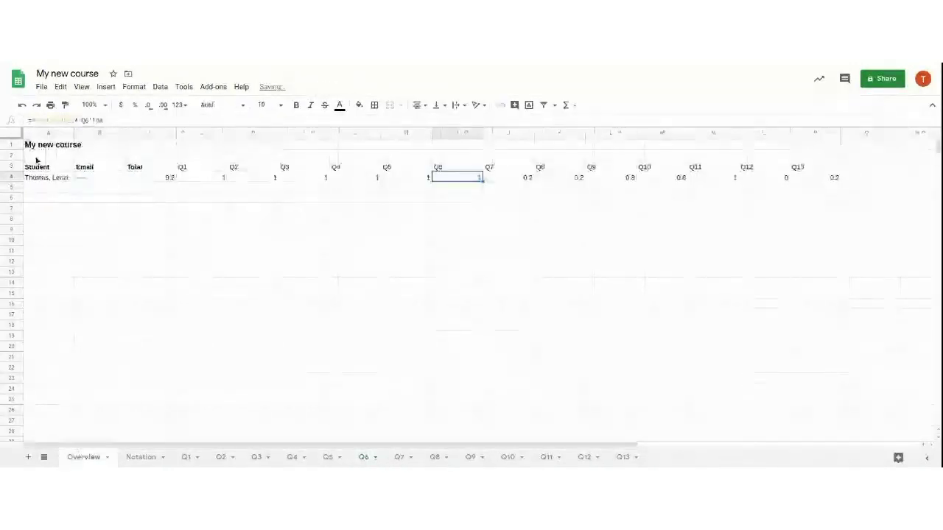
click(6, 177)
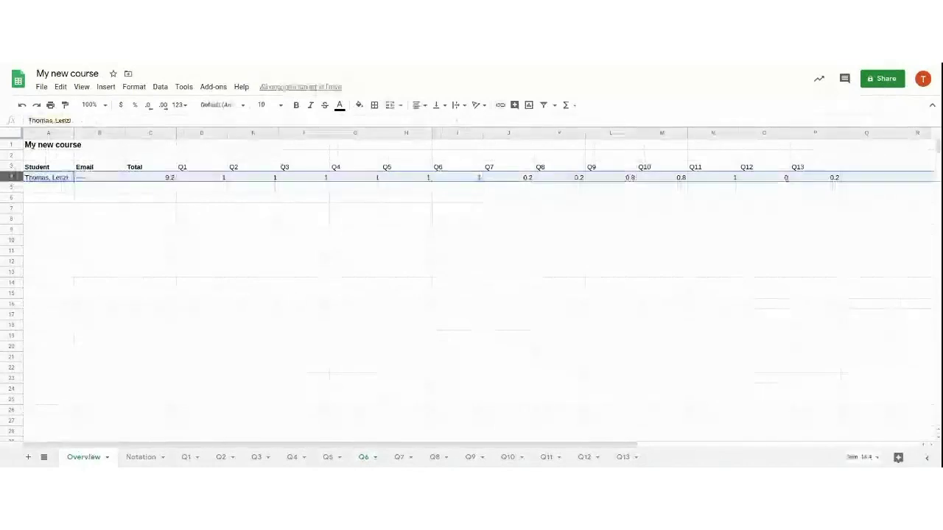
click(452, 168)
click(457, 177)
click(461, 196)
click(463, 180)
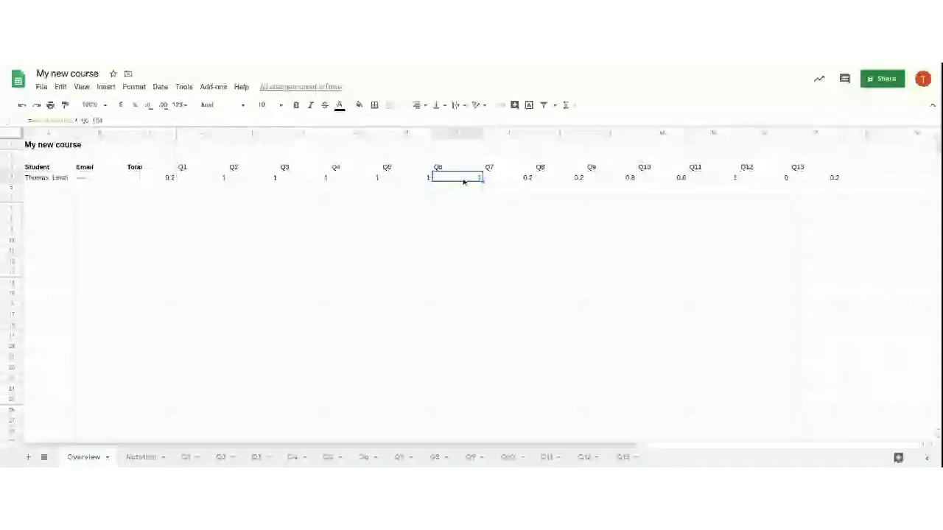